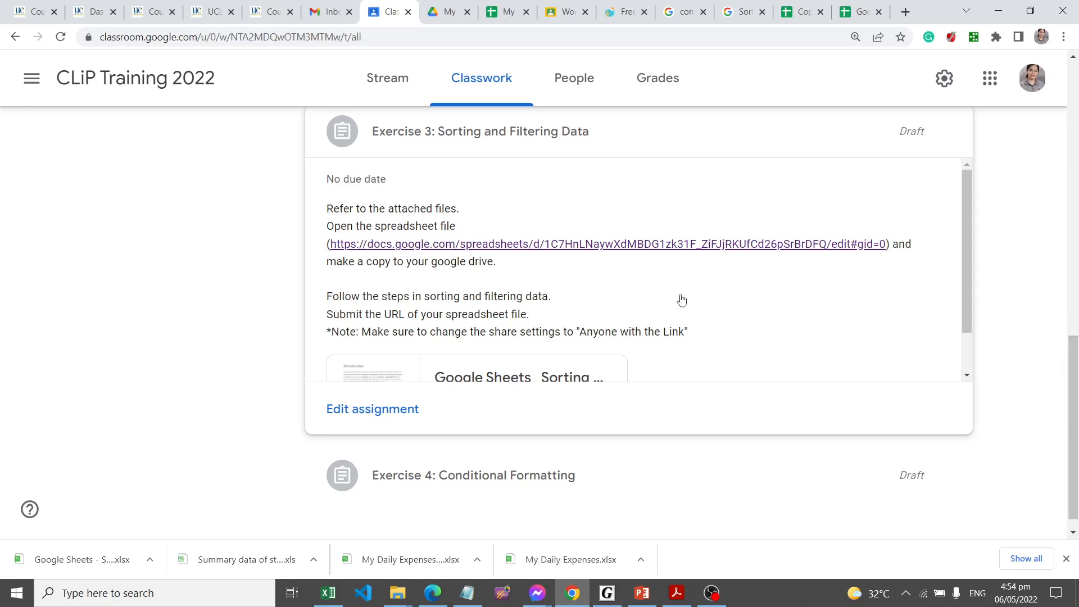
# - Open the spreadsheet linked in Exercise 3 and make a copy named "Copy of Google Sheets - Sorting and Filtering" in My Drive
pyautogui.click(503, 245)
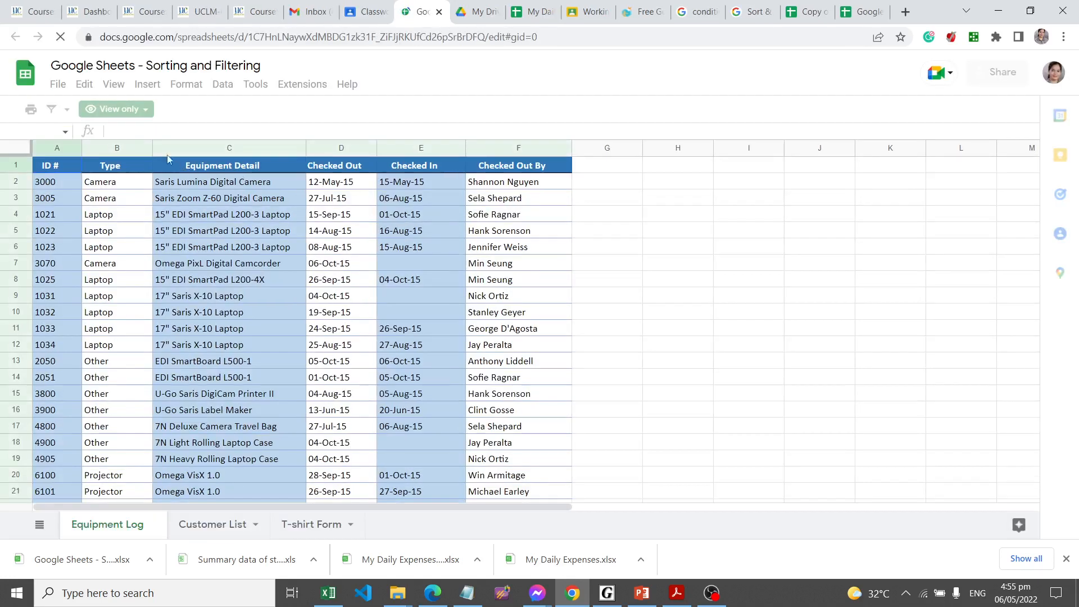
pyautogui.click(58, 84)
pyautogui.click(80, 178)
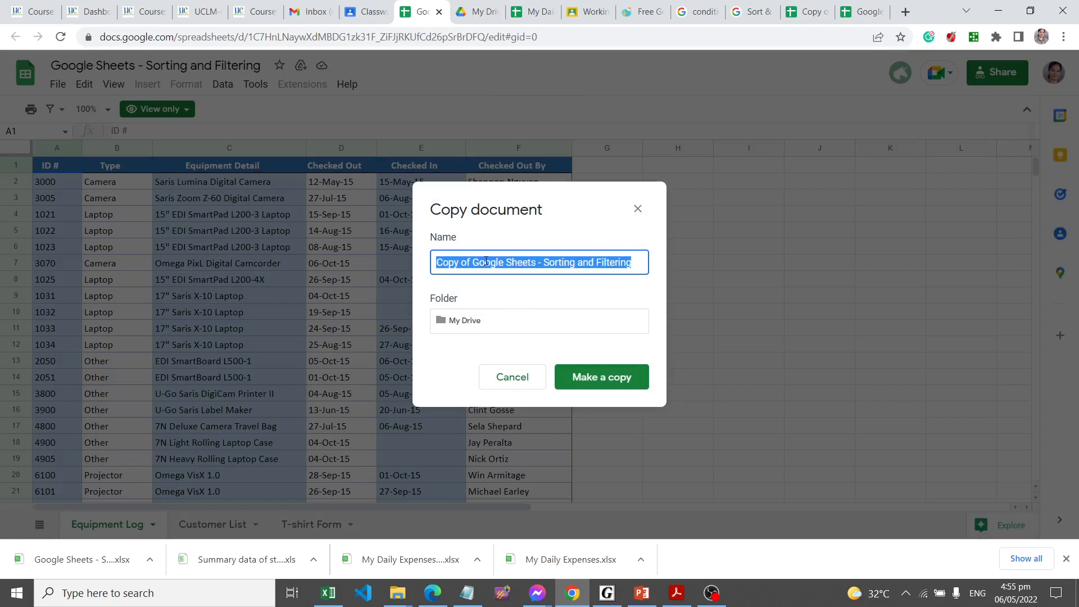
pyautogui.click(535, 261)
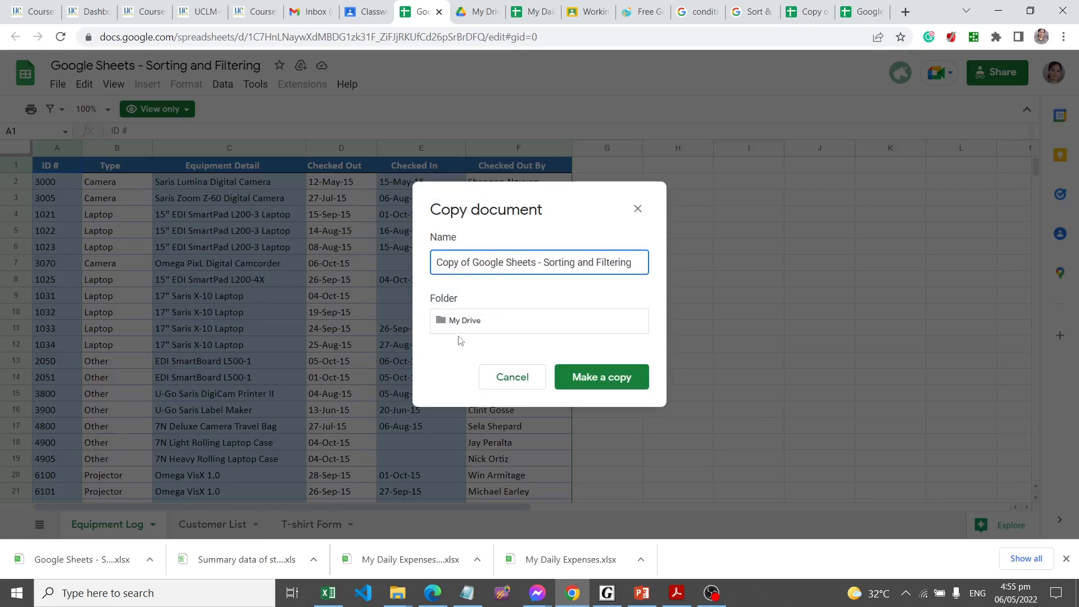
pyautogui.click(442, 324)
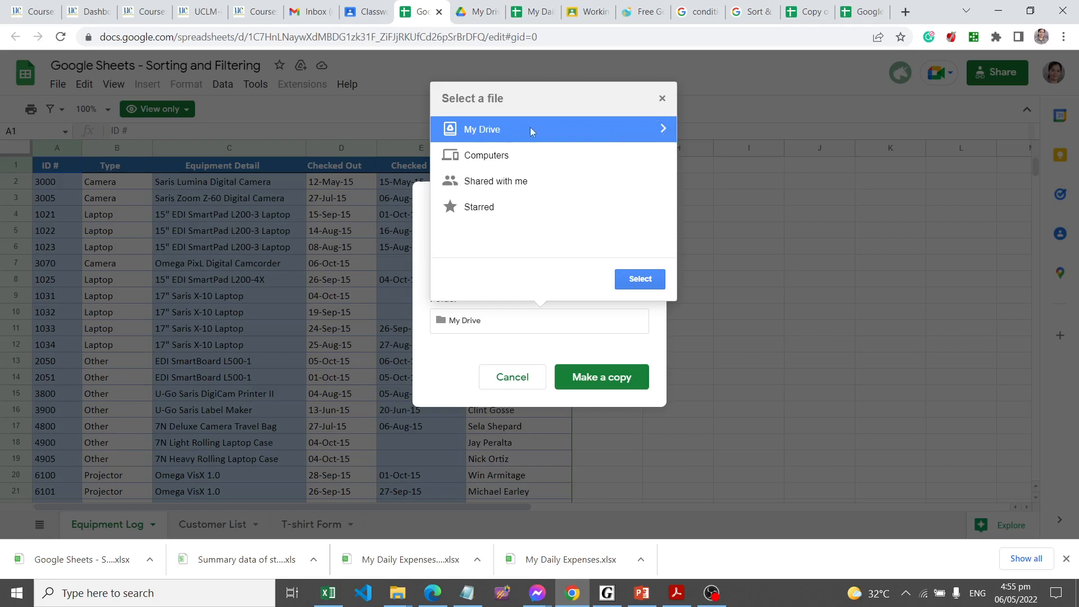
pyautogui.click(644, 280)
pyautogui.click(609, 380)
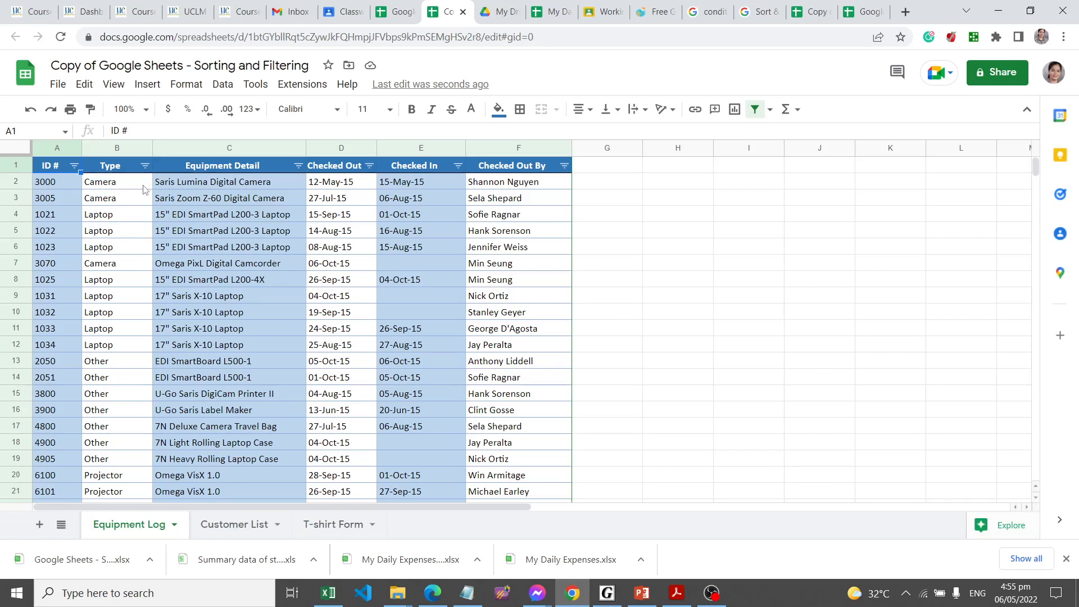
# - Freeze the header row (row 1) of the Equipment Log sheet
pyautogui.click(163, 230)
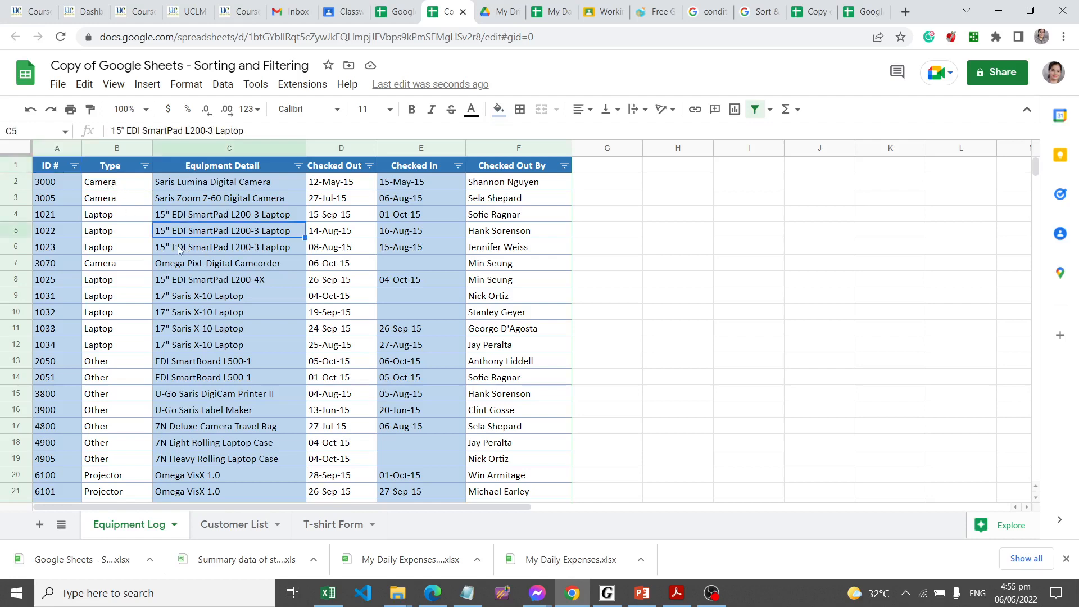
pyautogui.scroll(-1, 92, 223)
pyautogui.scroll(1, 92, 222)
pyautogui.click(13, 165)
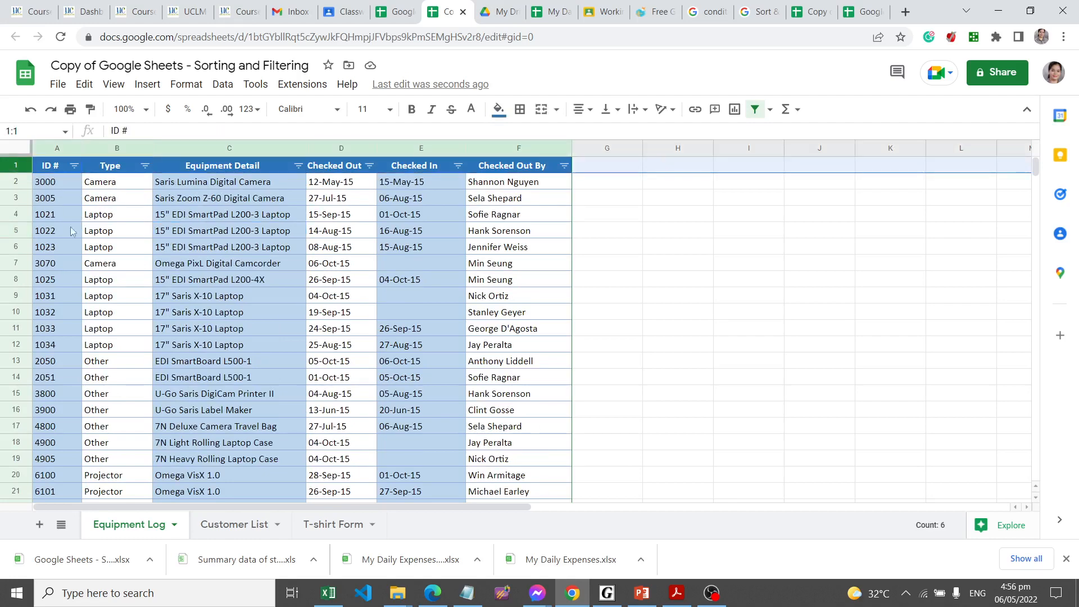
pyautogui.scroll(-3, 155, 290)
pyautogui.scroll(3, 155, 290)
pyautogui.click(191, 87)
pyautogui.moveTo(118, 87)
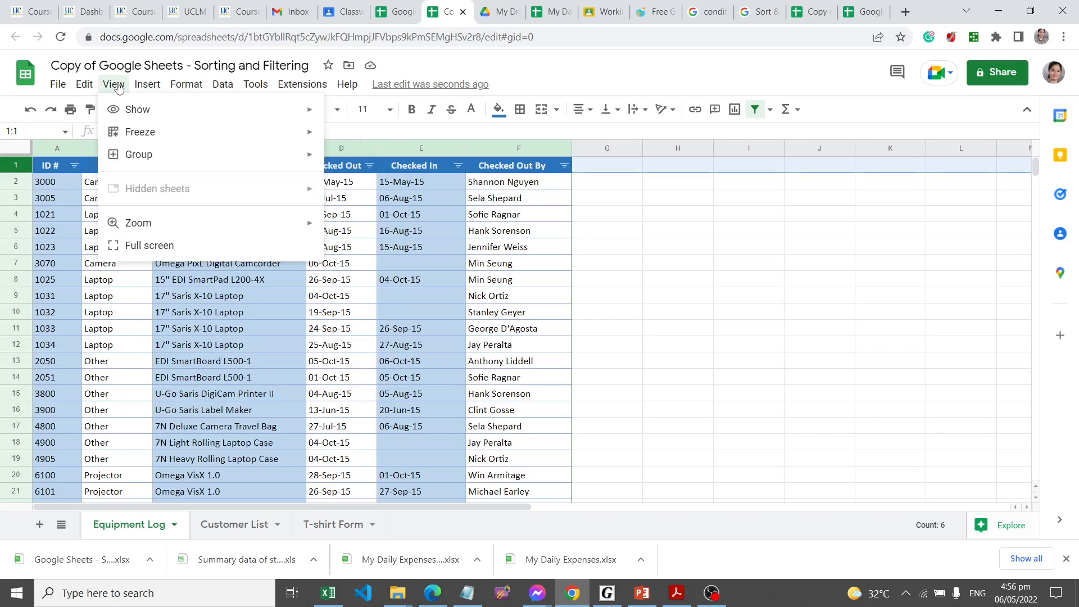
pyautogui.moveTo(144, 137)
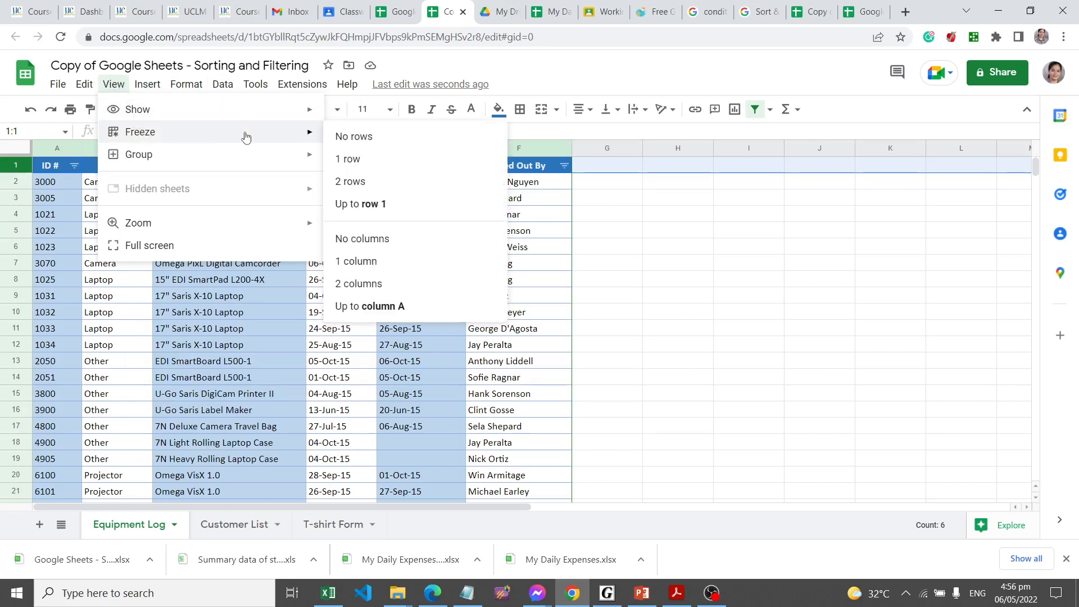
pyautogui.click(369, 162)
# - Look through the Equipment Log rows to check how the frozen header behaves
pyautogui.scroll(-3, 126, 268)
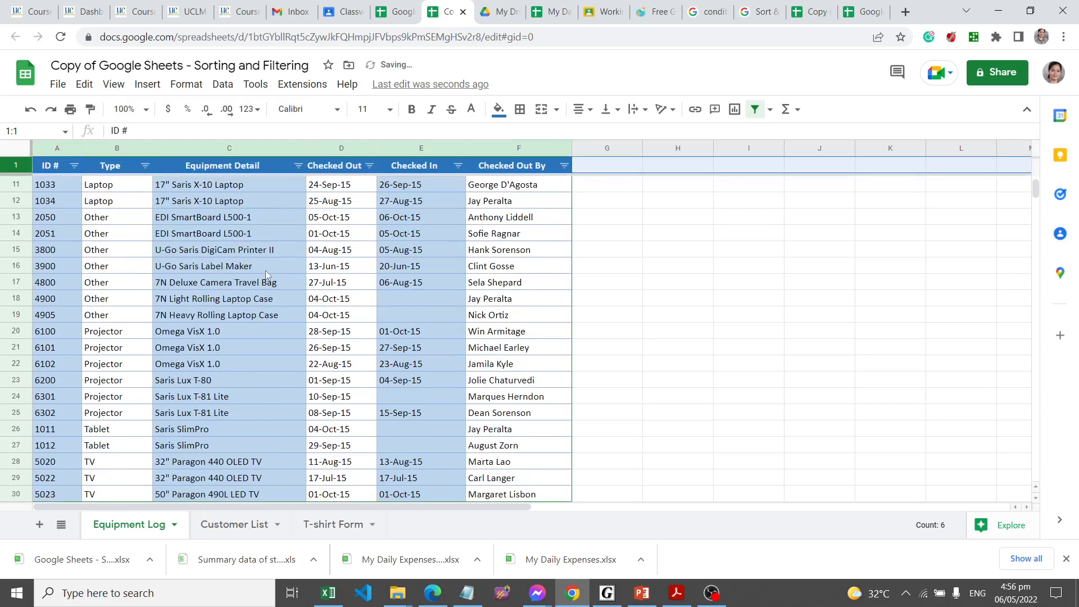
pyautogui.scroll(-3, 265, 271)
pyautogui.scroll(6, 265, 271)
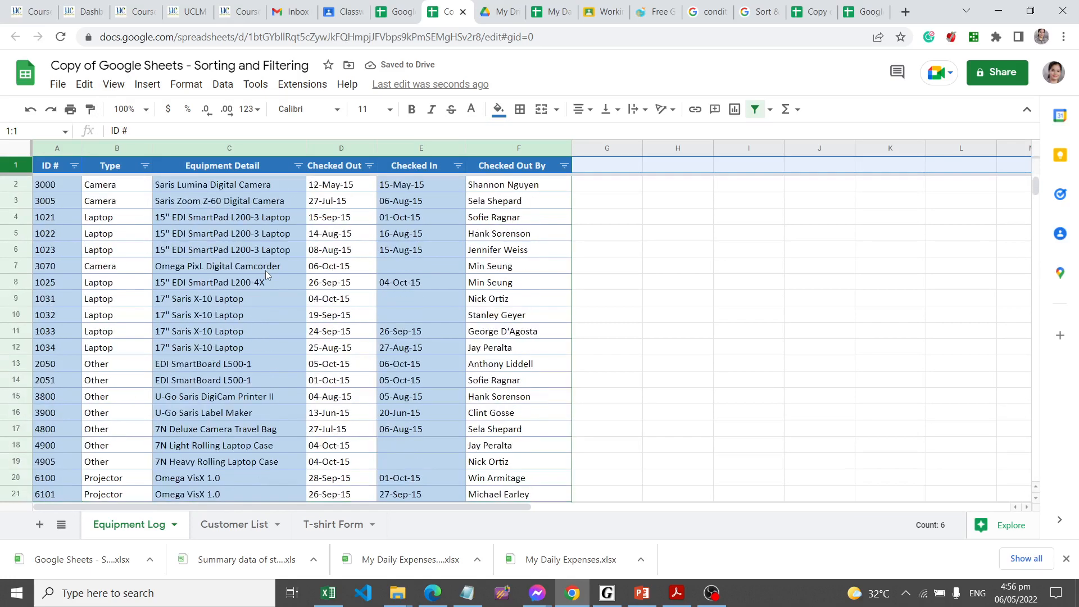
pyautogui.scroll(-3, 265, 271)
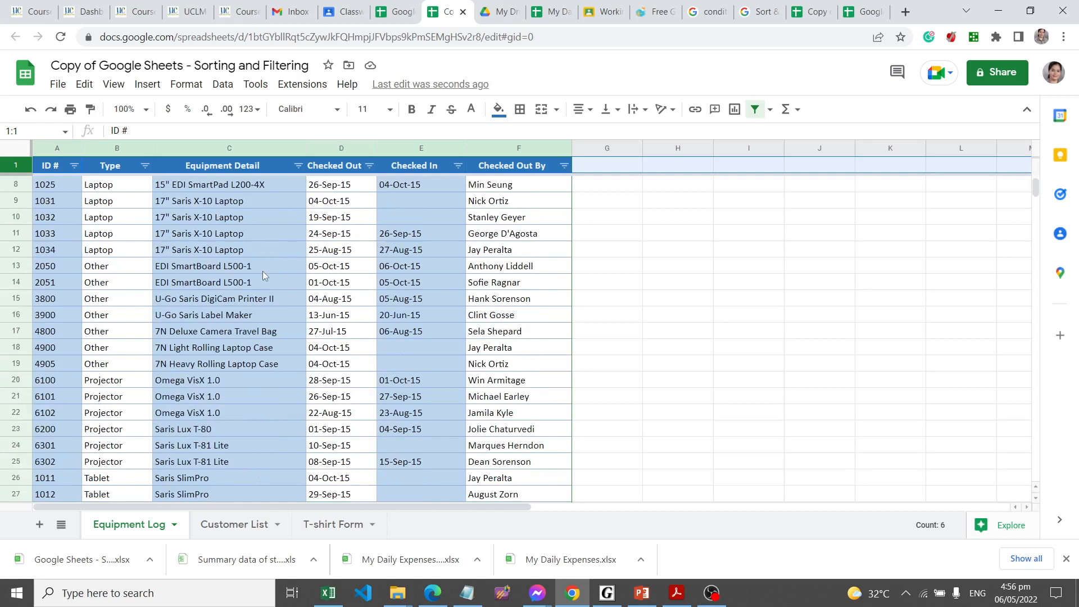
pyautogui.scroll(3, 229, 268)
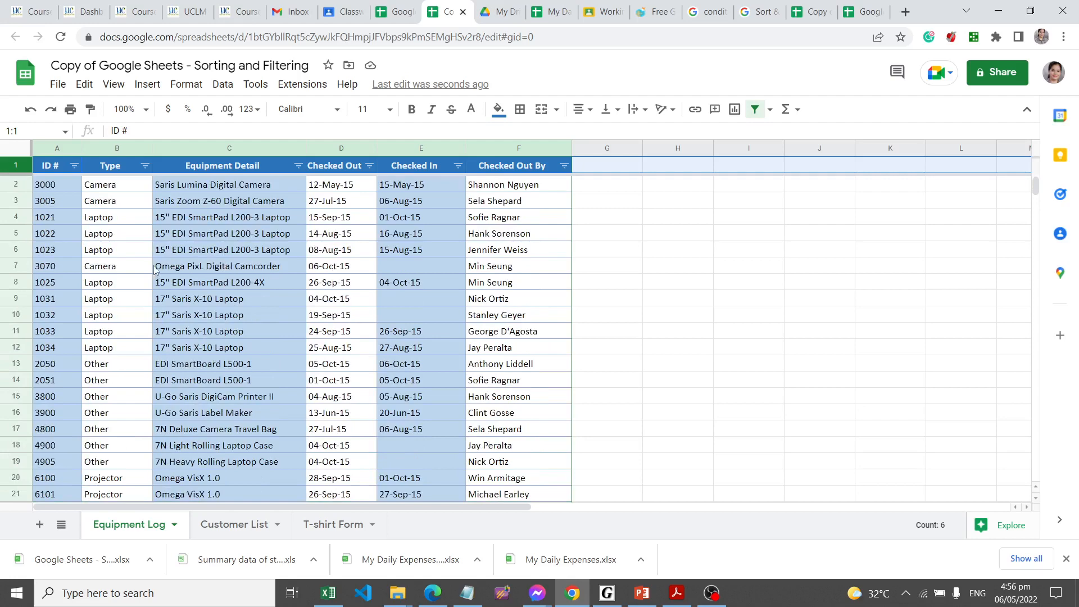
pyautogui.scroll(-3, 198, 236)
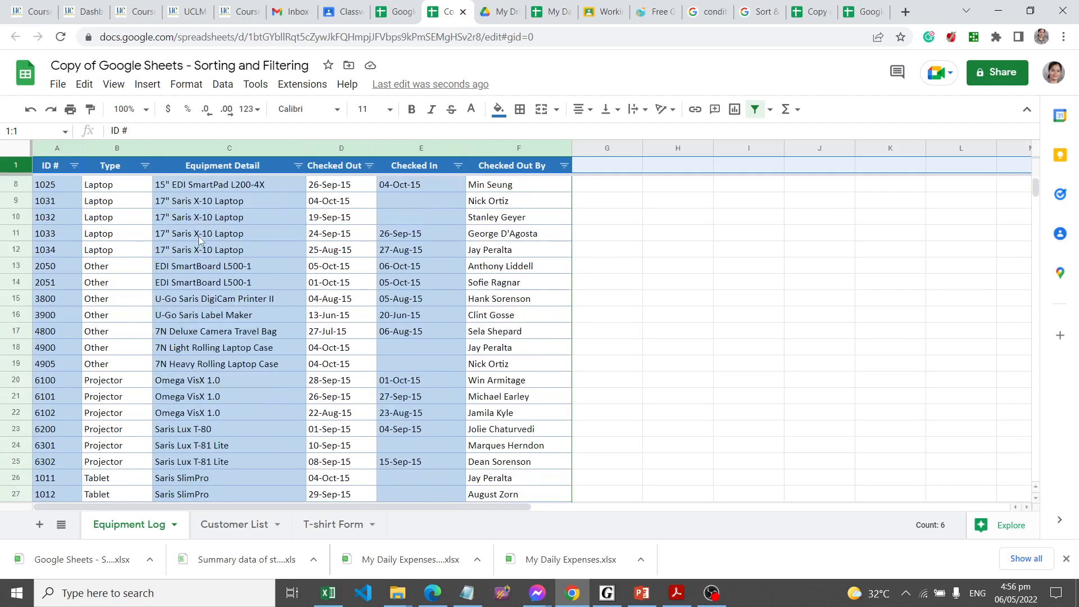
pyautogui.scroll(3, 198, 236)
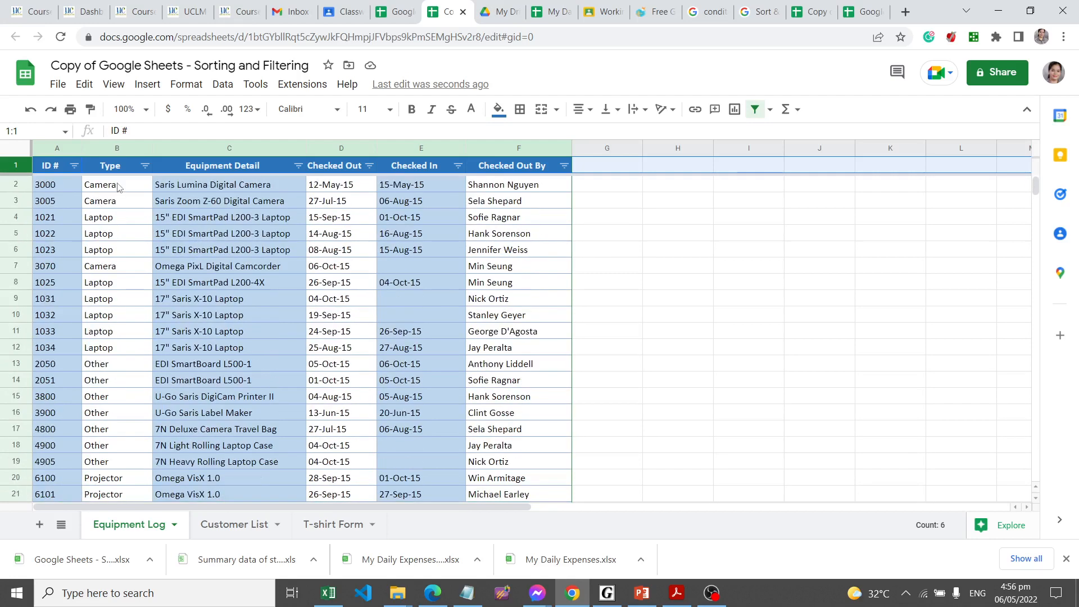
pyautogui.moveTo(121, 187); pyautogui.dragTo(118, 222)
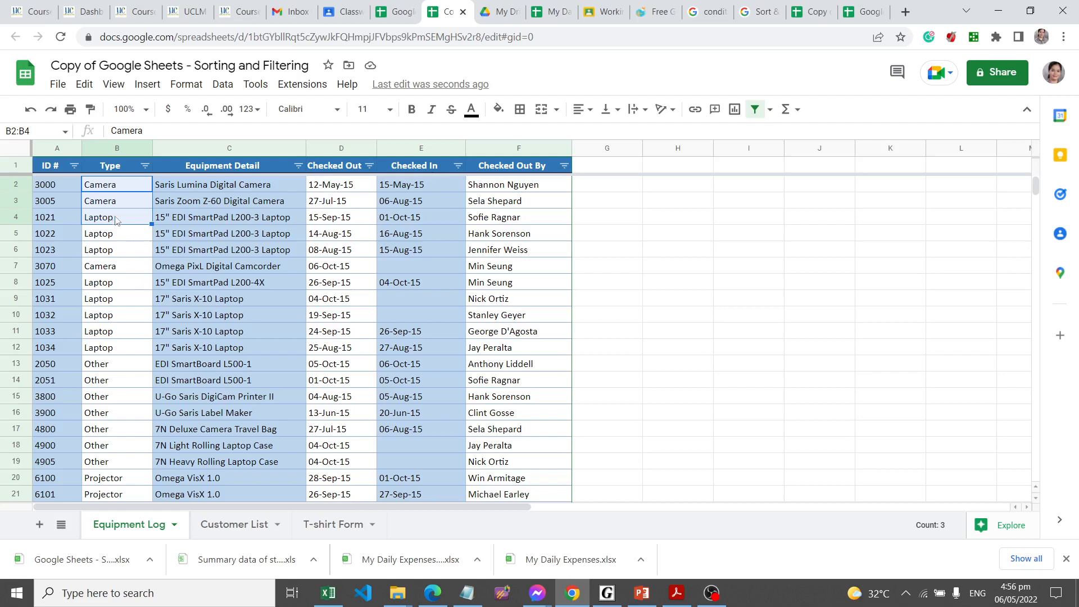
pyautogui.click(116, 248)
pyautogui.click(118, 186)
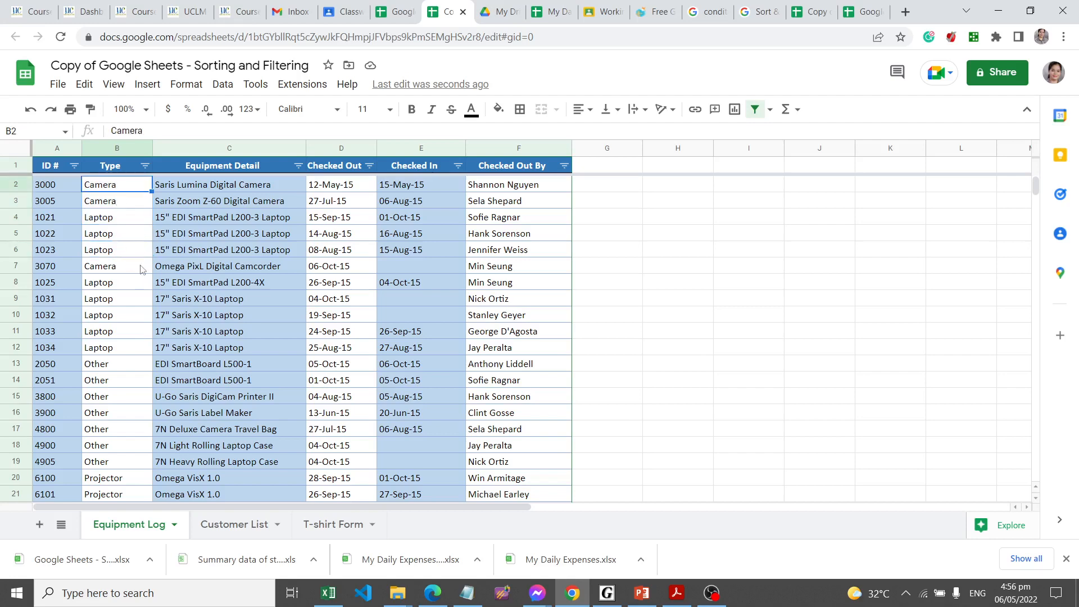
pyautogui.scroll(-9, 145, 303)
pyautogui.scroll(3, 126, 286)
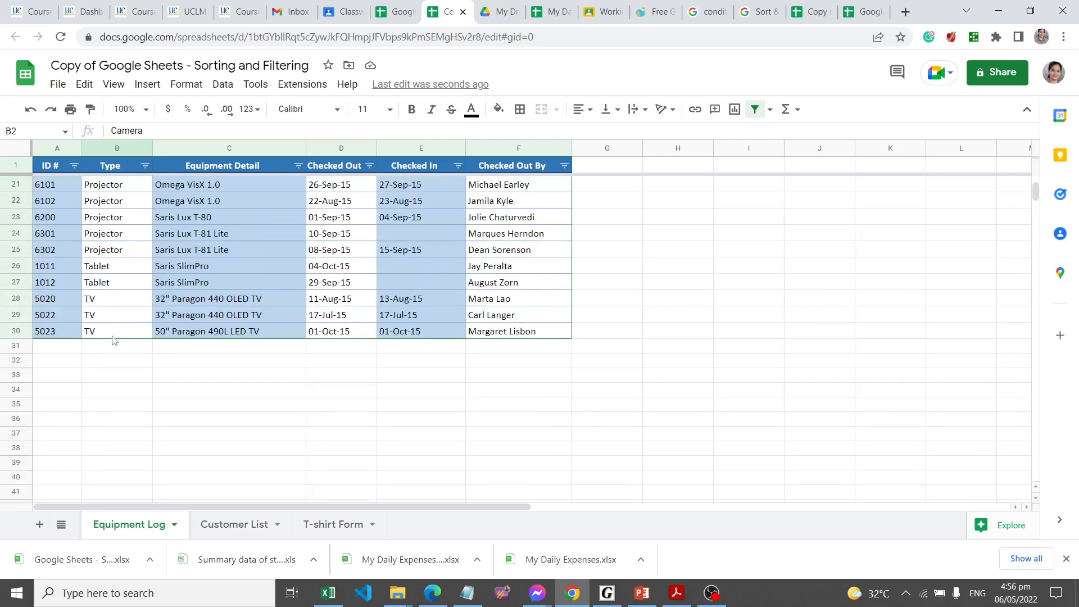
pyautogui.keyDown('shift'); pyautogui.click(114, 338); pyautogui.keyUp('shift')
pyautogui.scroll(5, 145, 327)
pyautogui.scroll(2, 145, 328)
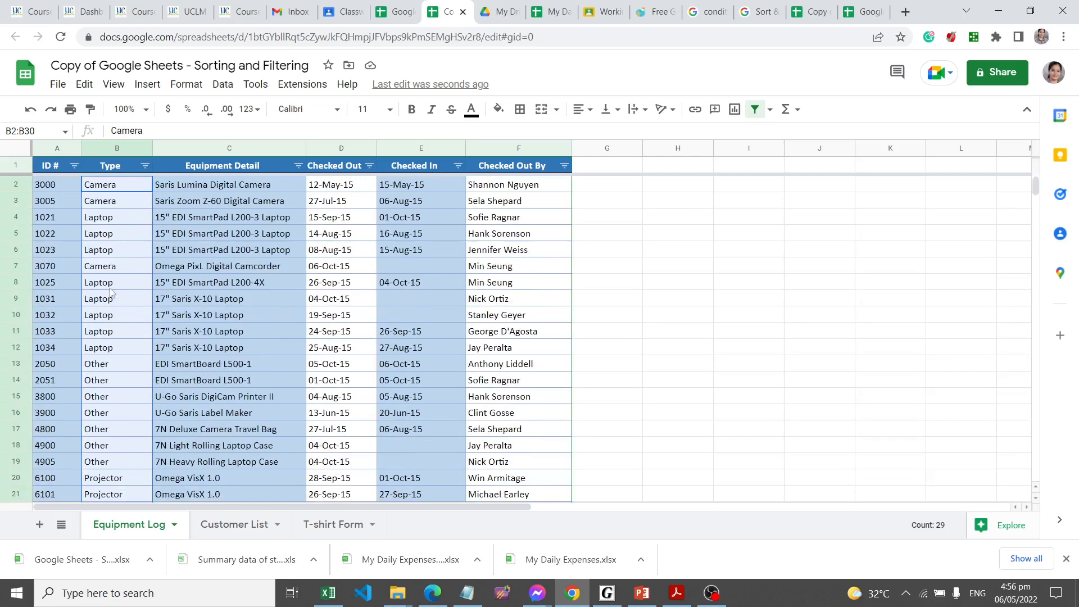
pyautogui.rightClick(118, 250)
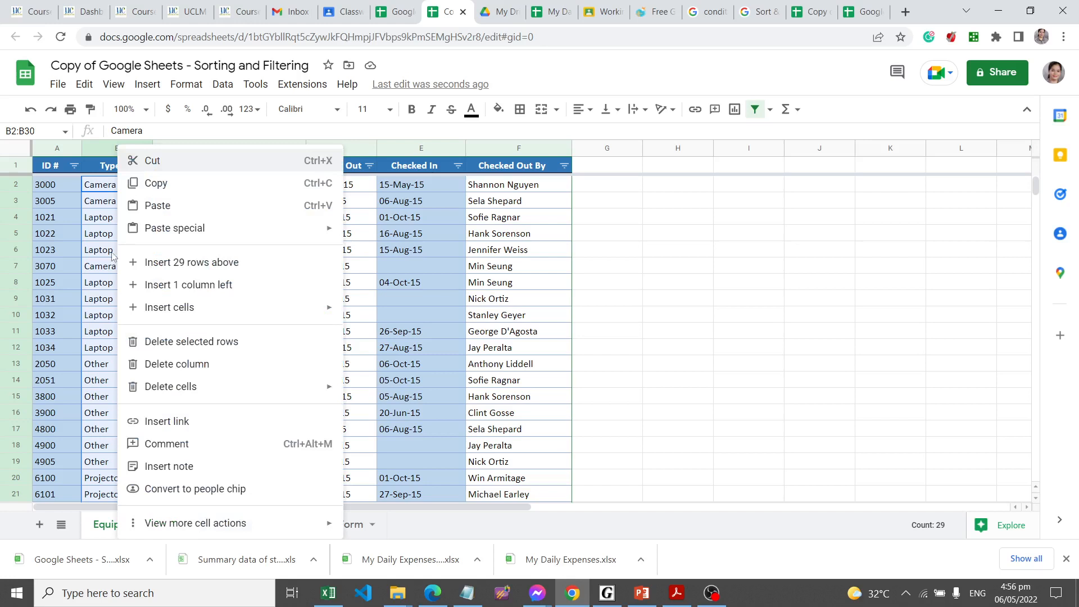
pyautogui.click(791, 347)
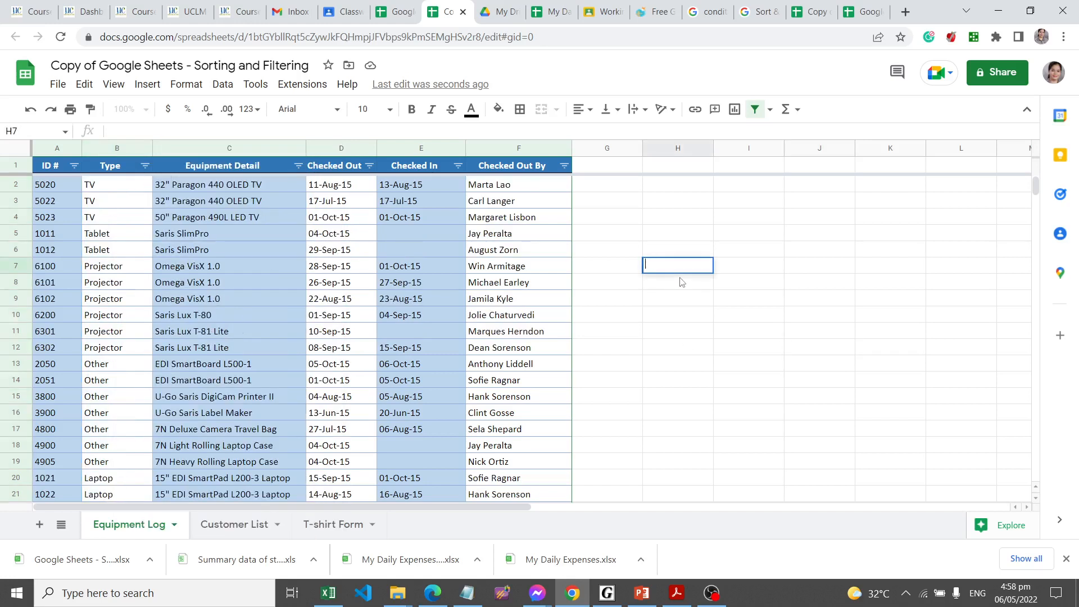
# - Select the Type entries in B2:B30, sort the sheet by column B from A to Z, and review the order
pyautogui.click(109, 189)
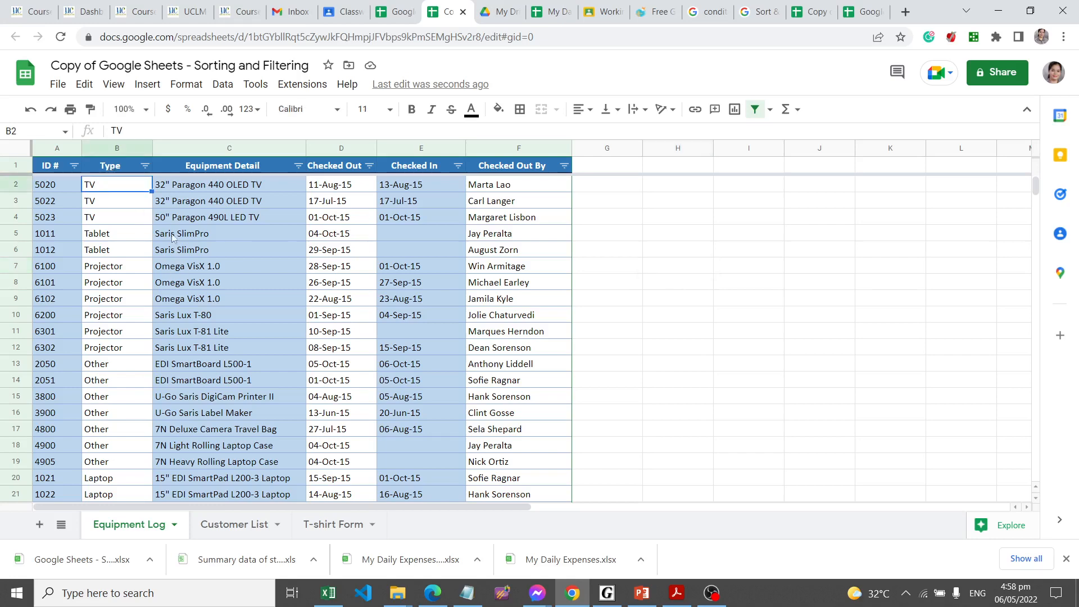
pyautogui.scroll(-6, 169, 253)
pyautogui.keyDown('shift'); pyautogui.click(125, 303); pyautogui.keyUp('shift')
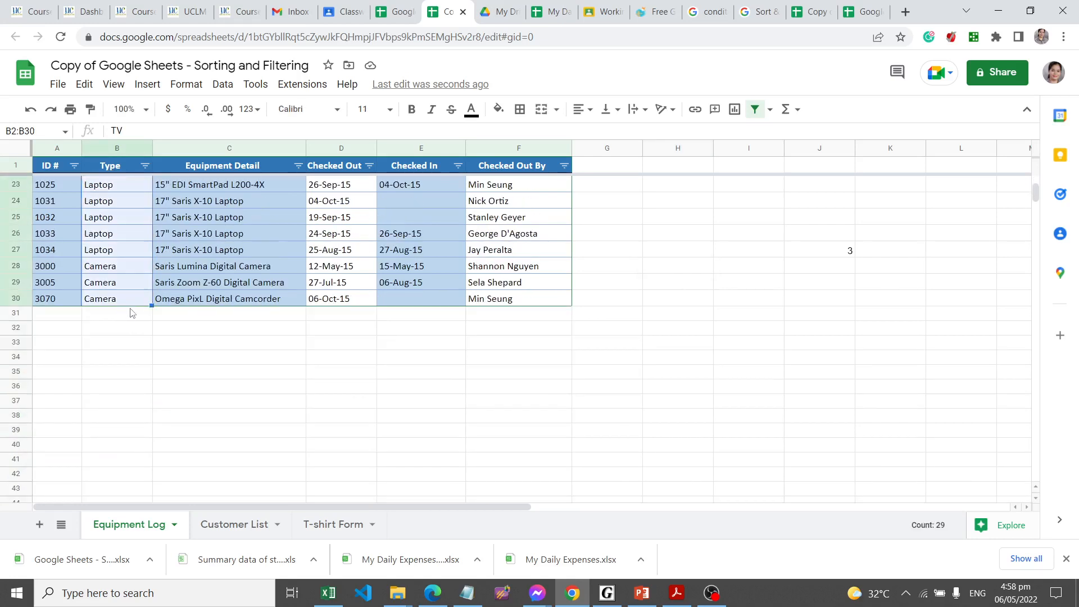
pyautogui.scroll(7, 131, 313)
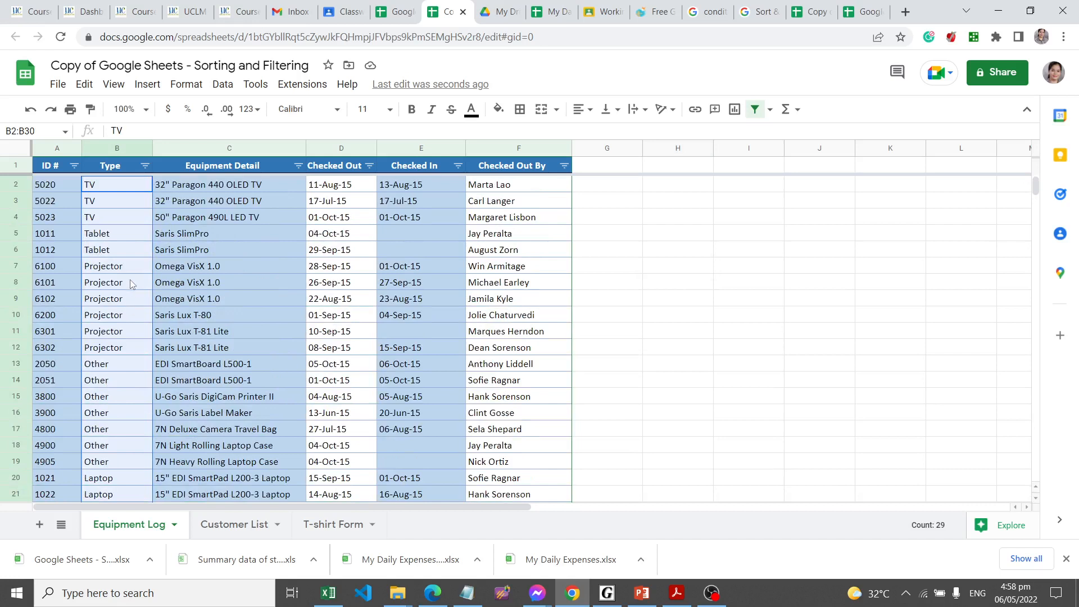
pyautogui.click(223, 86)
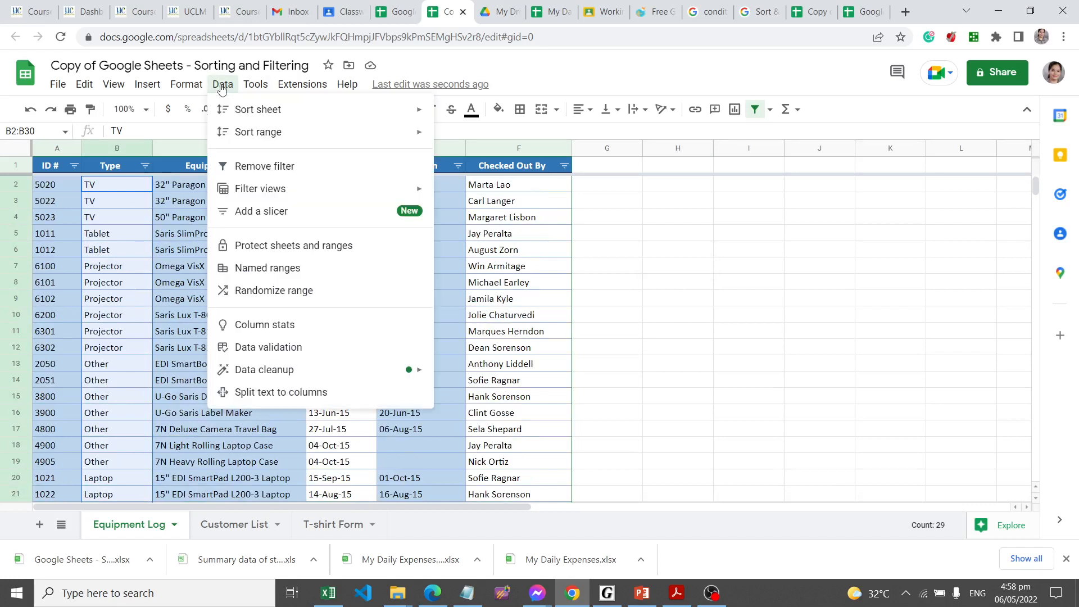
pyautogui.moveTo(264, 113)
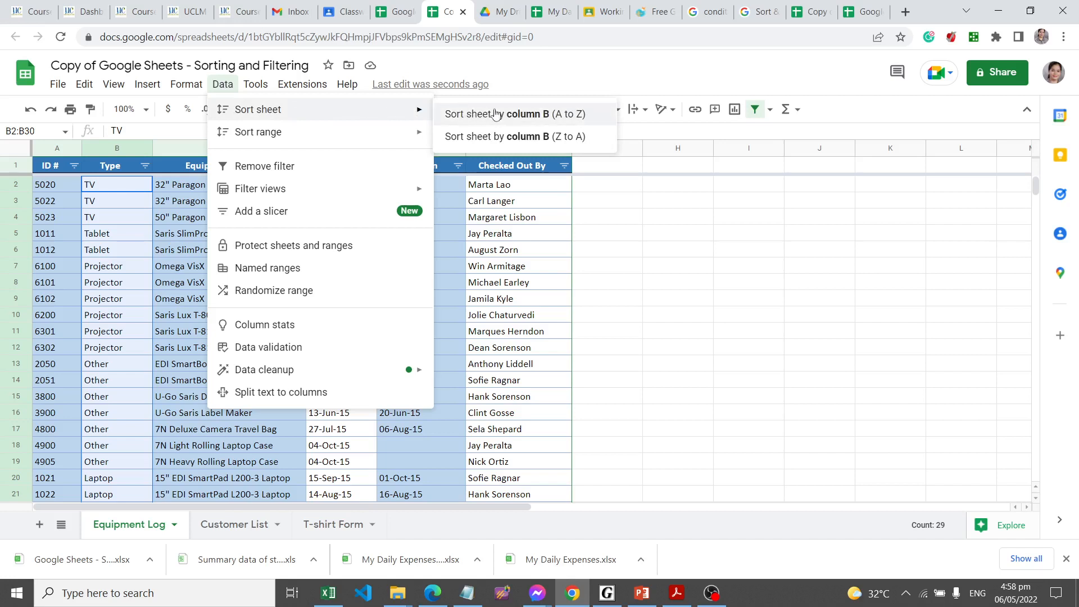
pyautogui.click(532, 115)
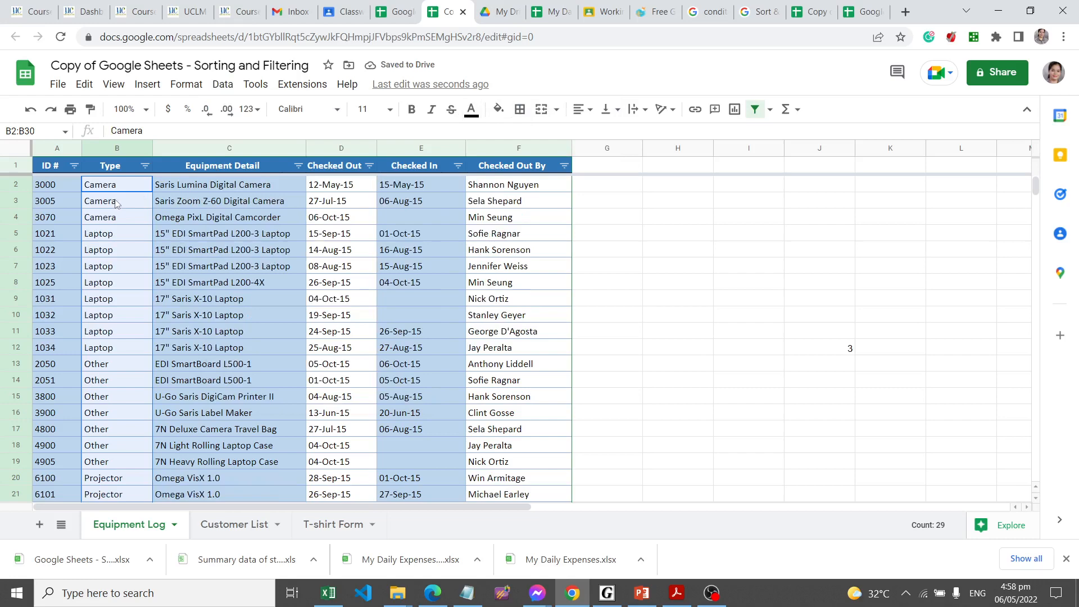
pyautogui.scroll(-2, 117, 204)
pyautogui.scroll(2, 116, 203)
pyautogui.scroll(-7, 114, 193)
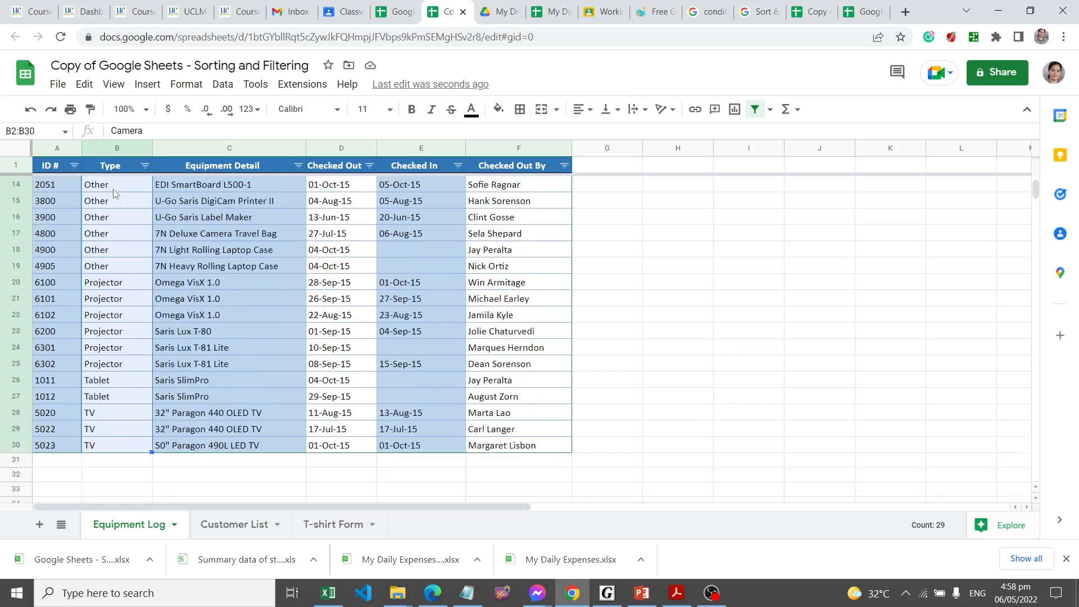
pyautogui.scroll(4, 117, 275)
pyautogui.scroll(3, 116, 275)
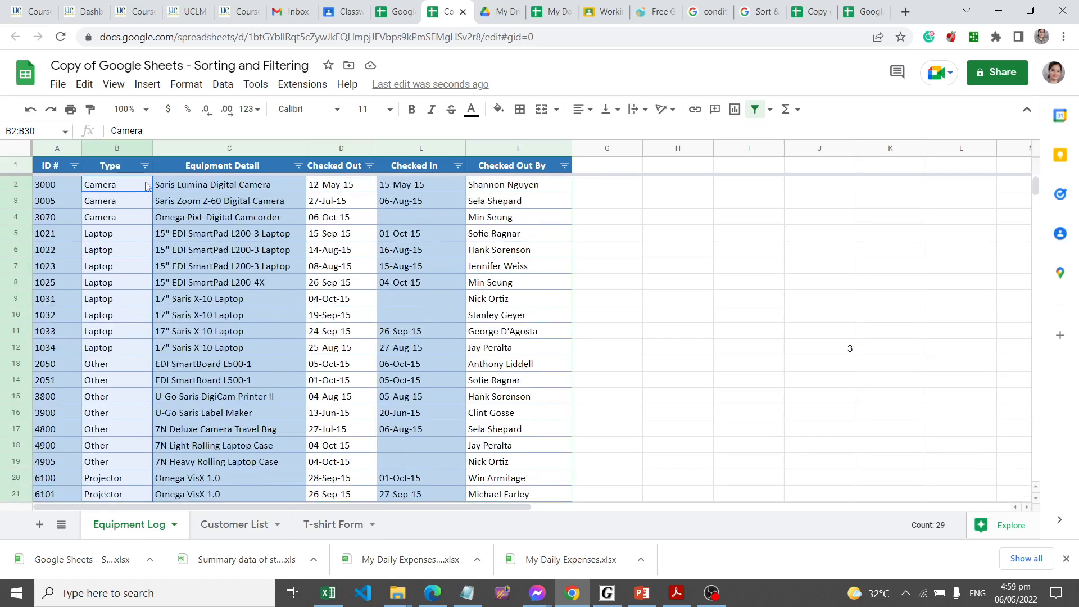
# - Select the whole Type column and sort the sheet A to Z by it
pyautogui.click(126, 150)
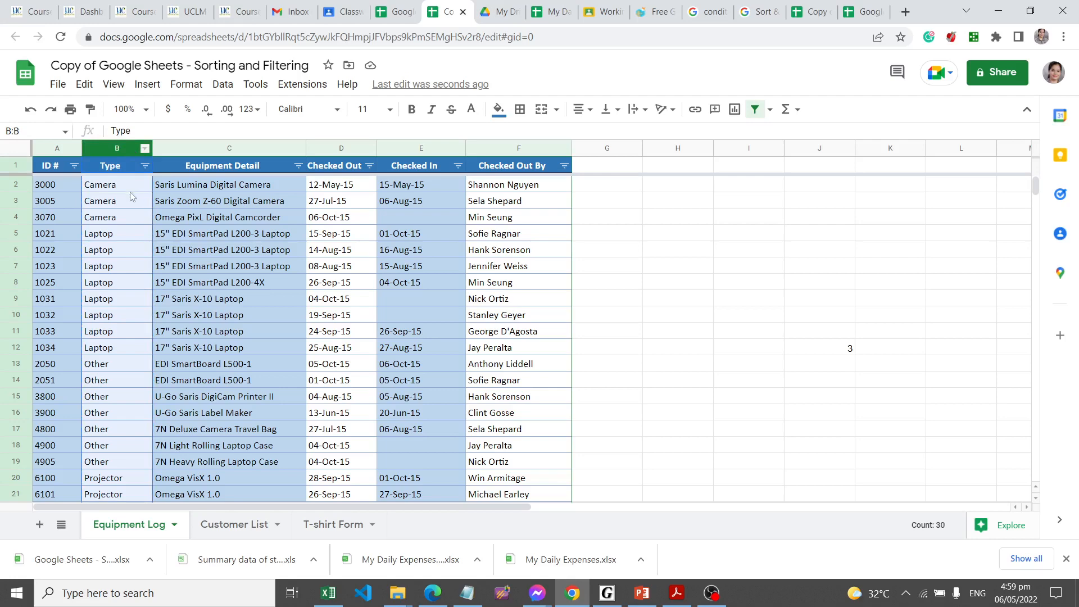
pyautogui.rightClick(127, 215)
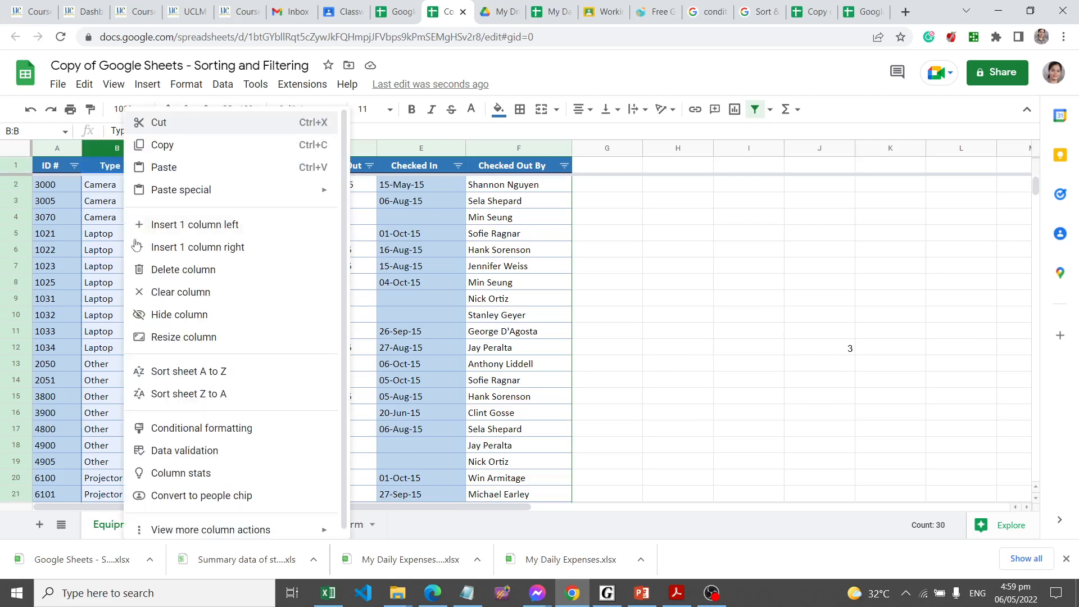
pyautogui.click(212, 372)
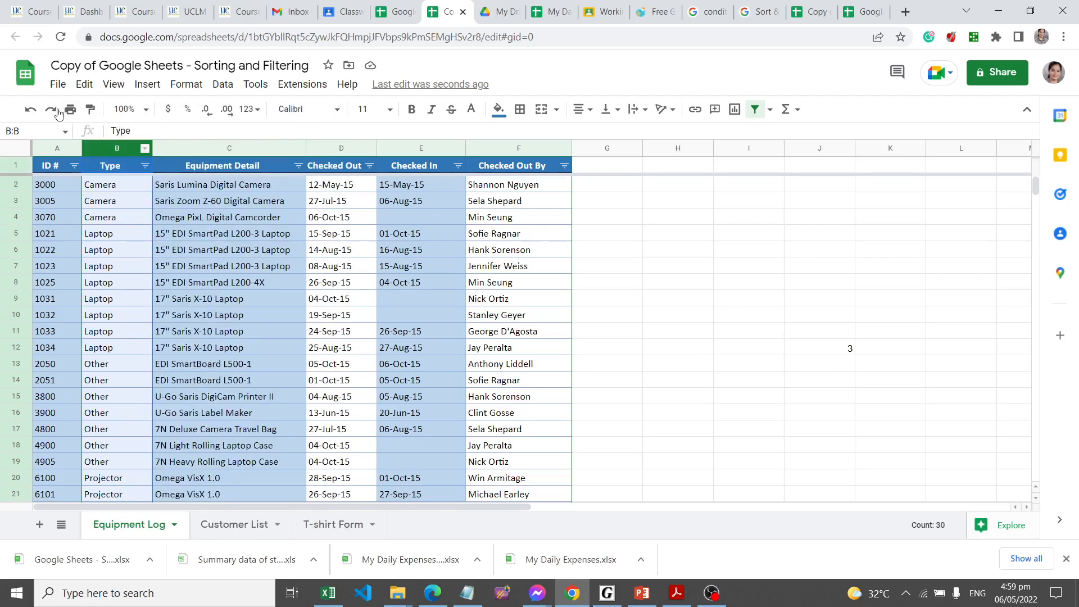
# - Sort the sheet by the Type column in reverse order, Z to A
pyautogui.rightClick(119, 149)
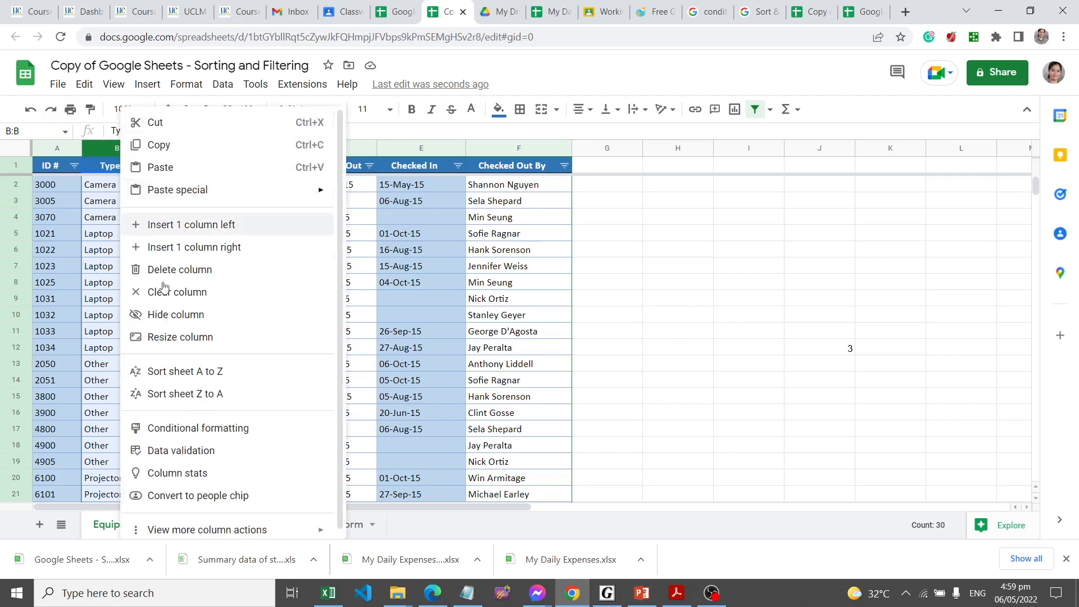
pyautogui.click(167, 396)
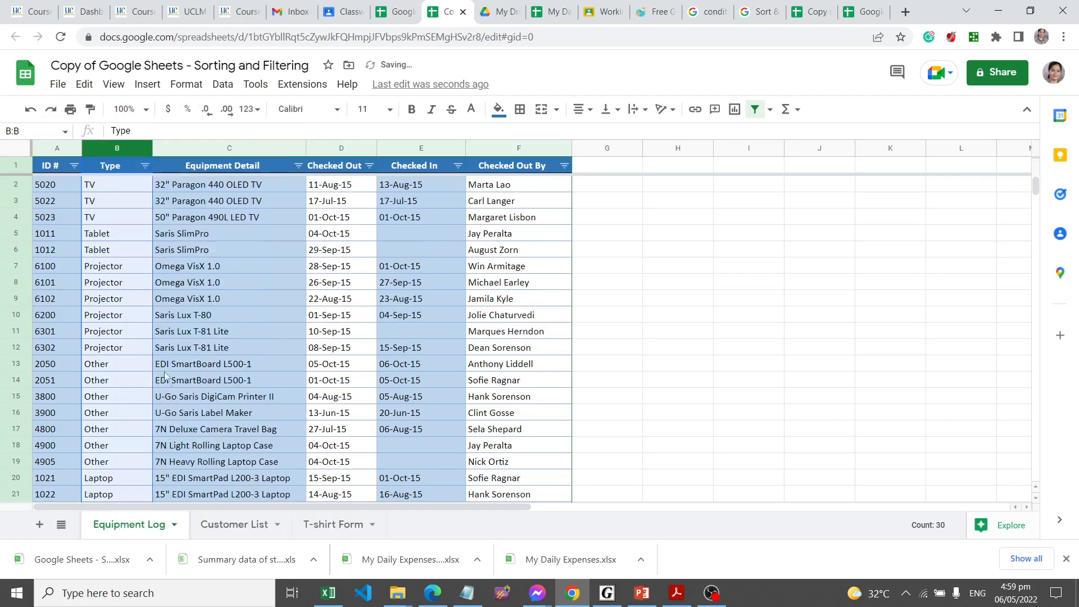
pyautogui.click(106, 234)
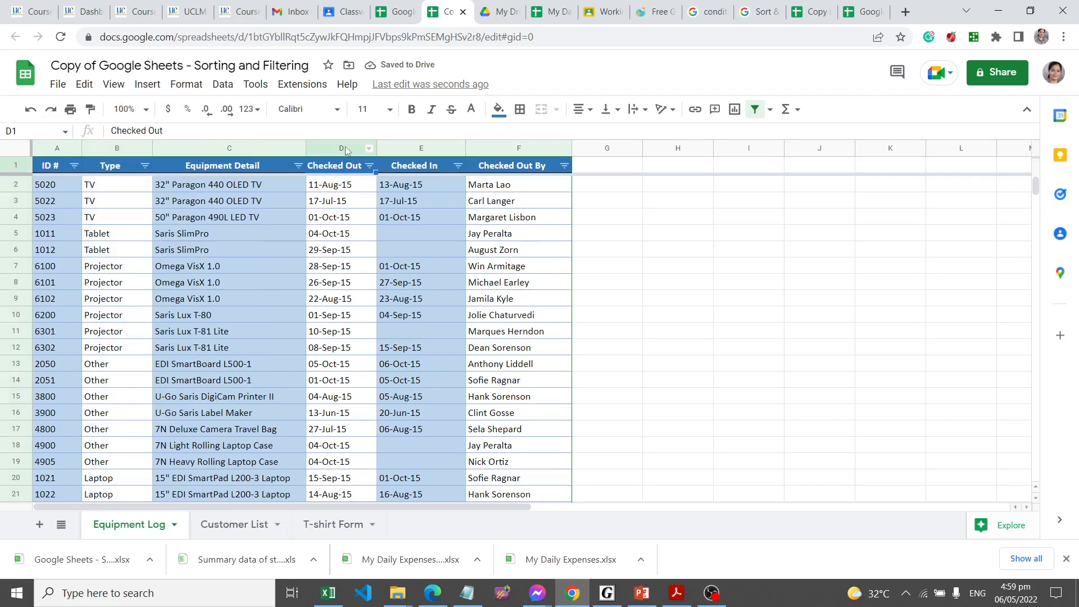
# - Select the Checked Out dates in D2:D30, sort only that range by column D from A to Z, and review the rows
pyautogui.click(346, 150)
pyautogui.rightClick(345, 150)
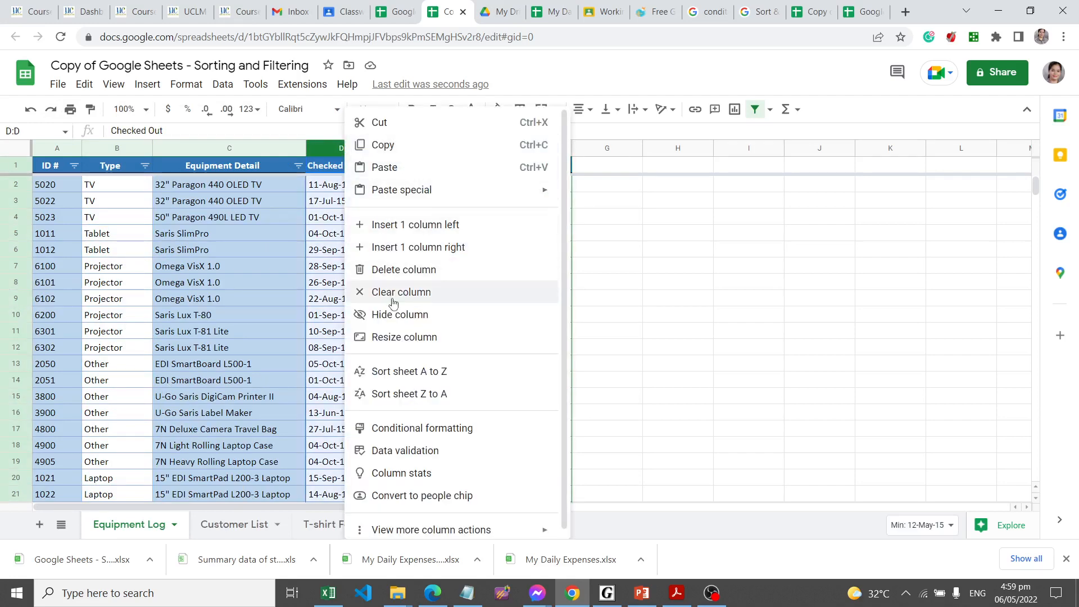
pyautogui.click(341, 186)
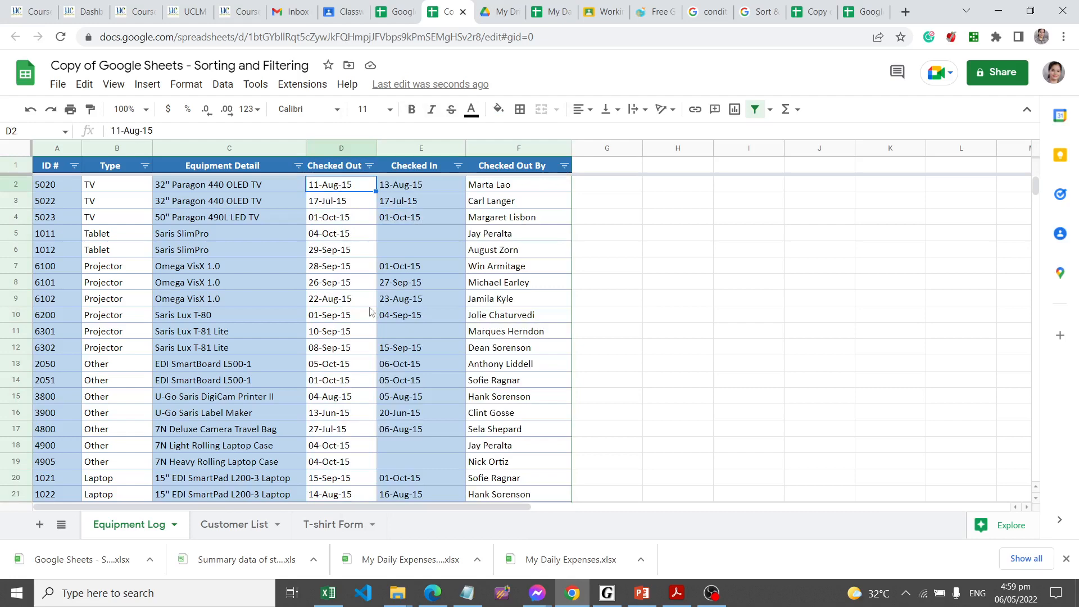
pyautogui.scroll(-5, 368, 314)
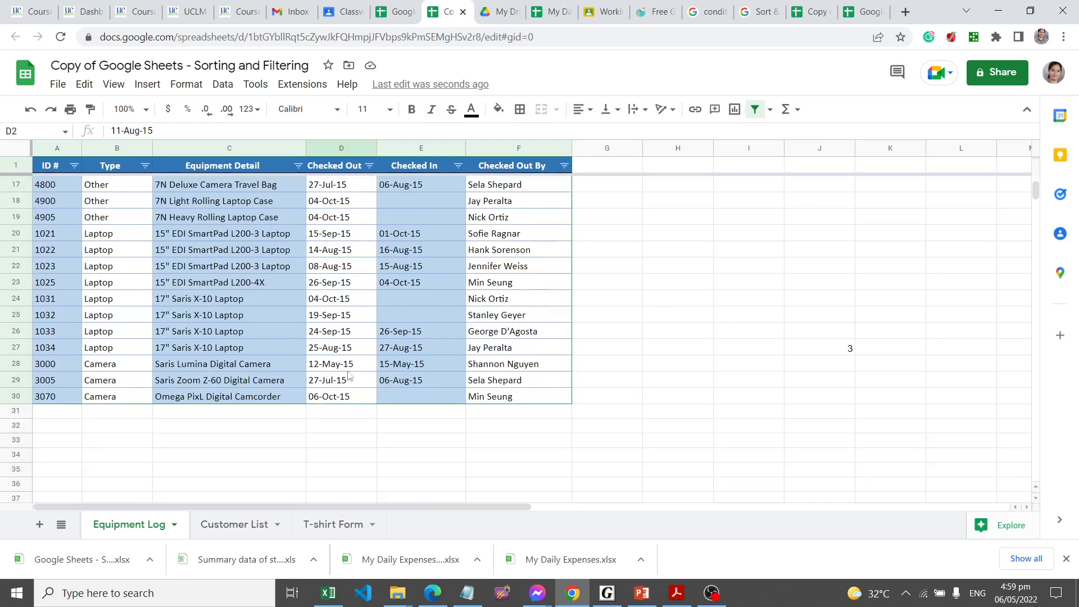
pyautogui.keyDown('shift'); pyautogui.click(349, 397); pyautogui.keyUp('shift')
pyautogui.scroll(5, 344, 308)
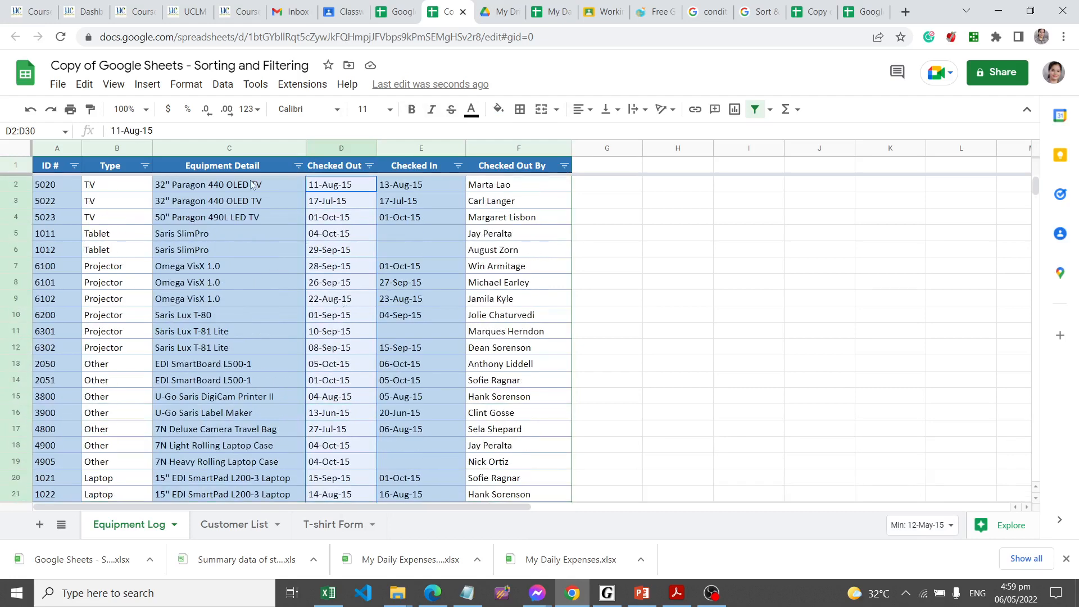
pyautogui.click(223, 84)
pyautogui.moveTo(273, 136)
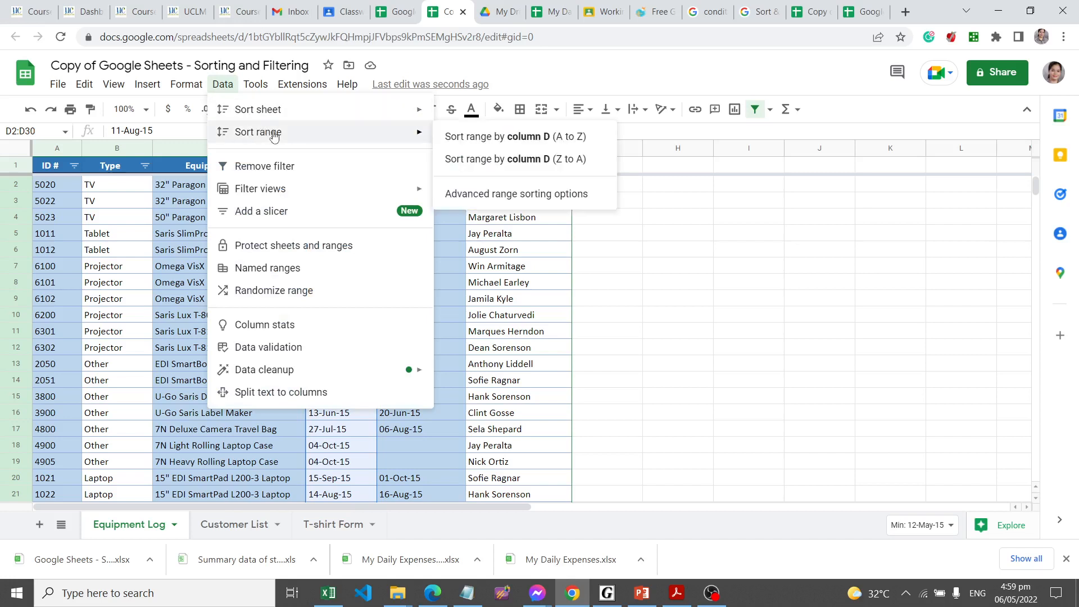
pyautogui.click(526, 142)
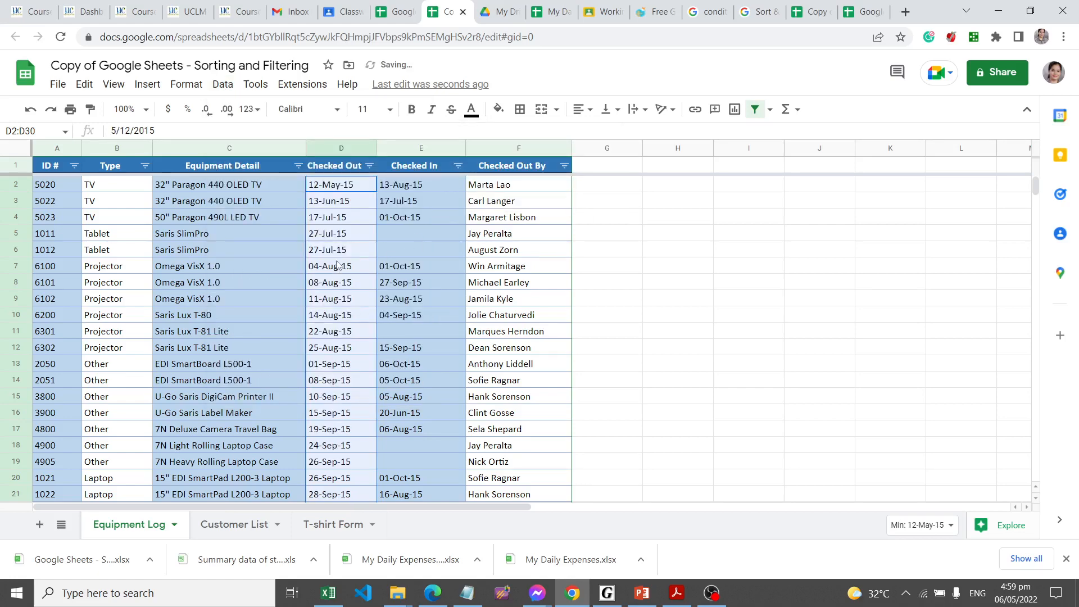
pyautogui.scroll(-4, 340, 267)
pyautogui.scroll(2, 348, 309)
pyautogui.scroll(2, 346, 308)
pyautogui.click(511, 186)
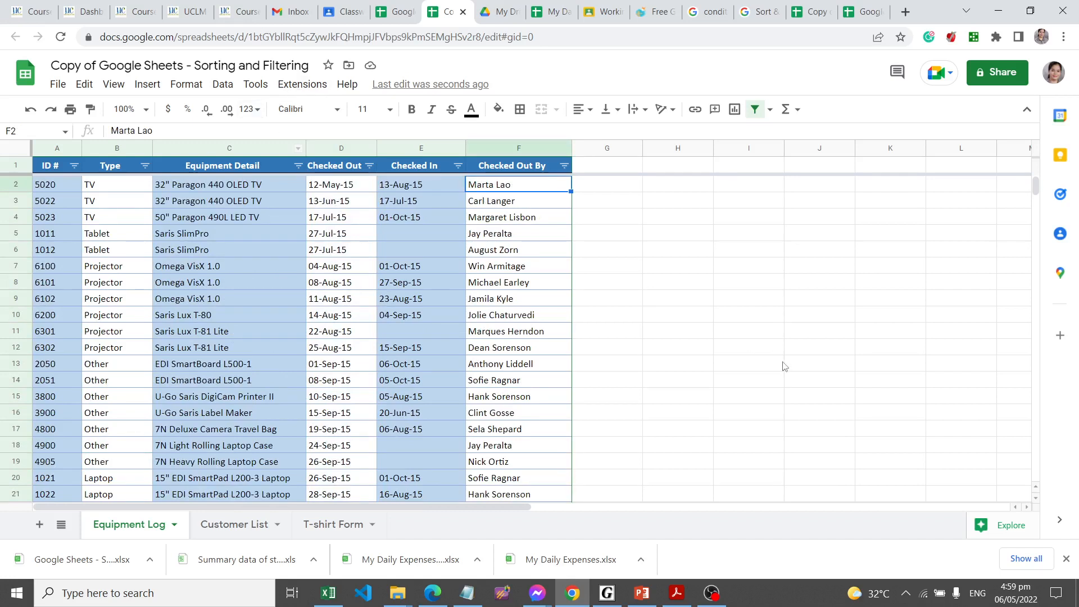
pyautogui.click(681, 337)
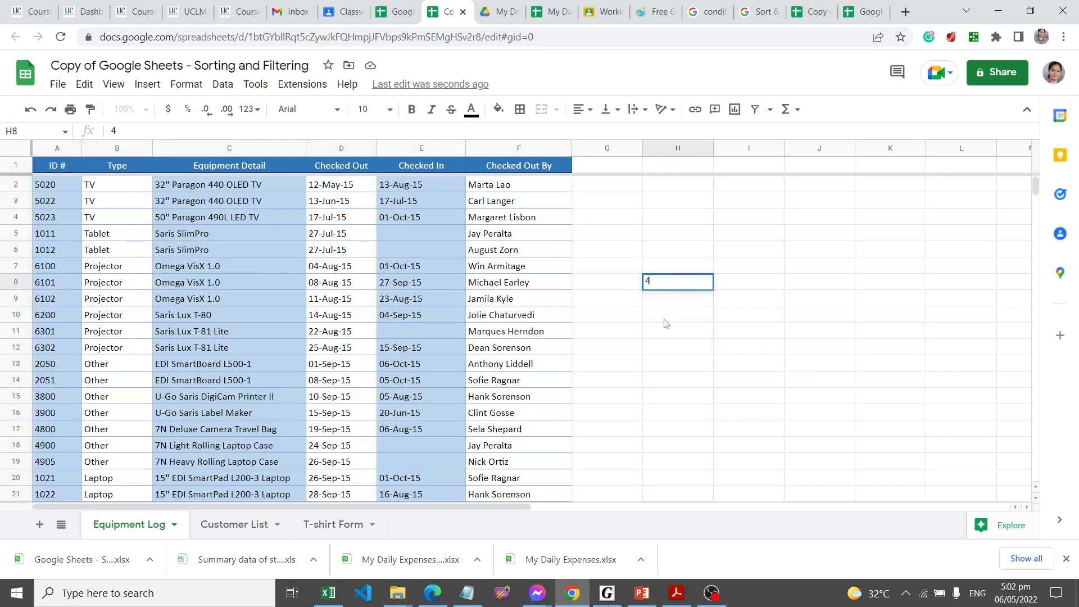
pyautogui.press('Escape')
pyautogui.click(655, 364)
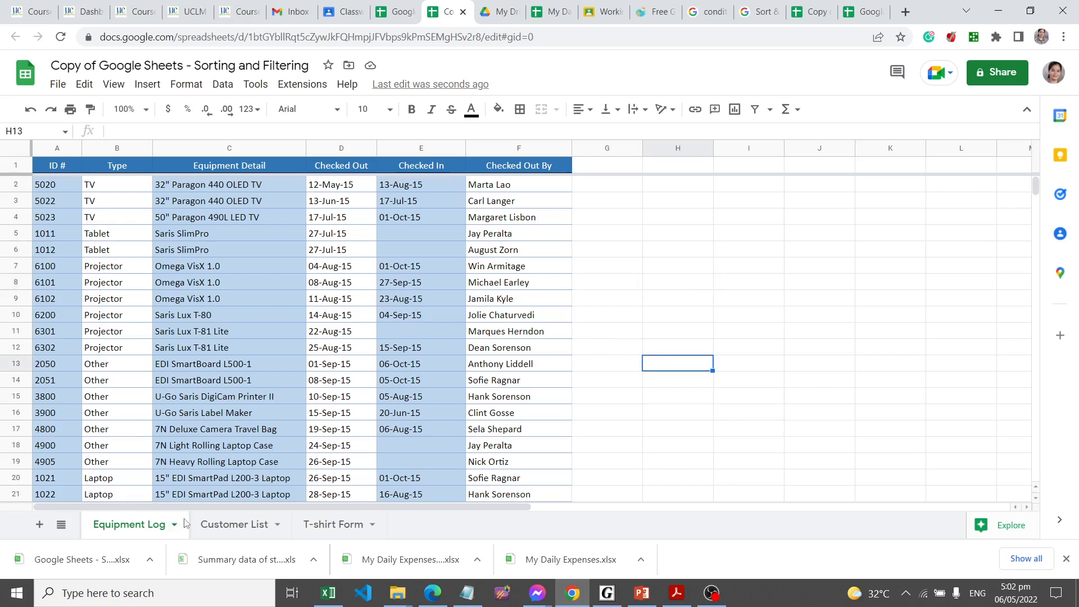
# - Open the Customer List sheet and duplicate it within the workbook
pyautogui.click(256, 528)
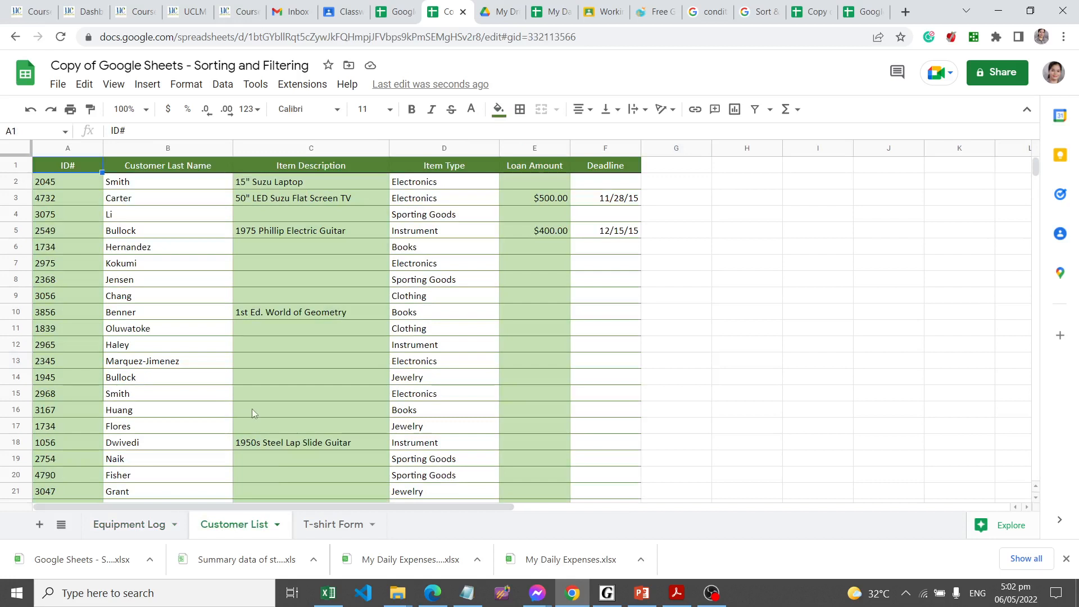
pyautogui.click(277, 526)
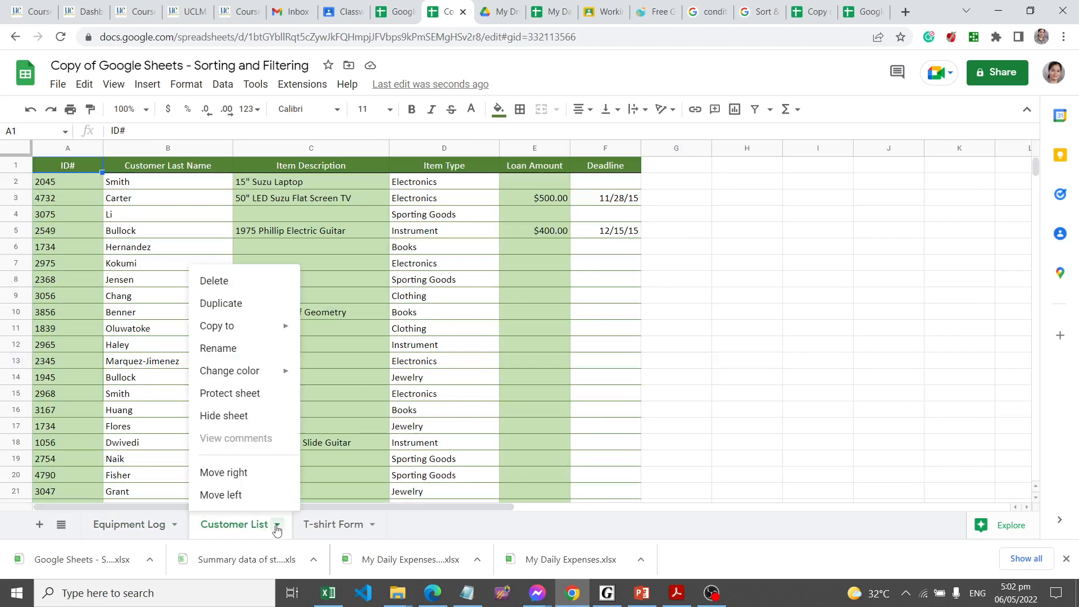
pyautogui.click(228, 303)
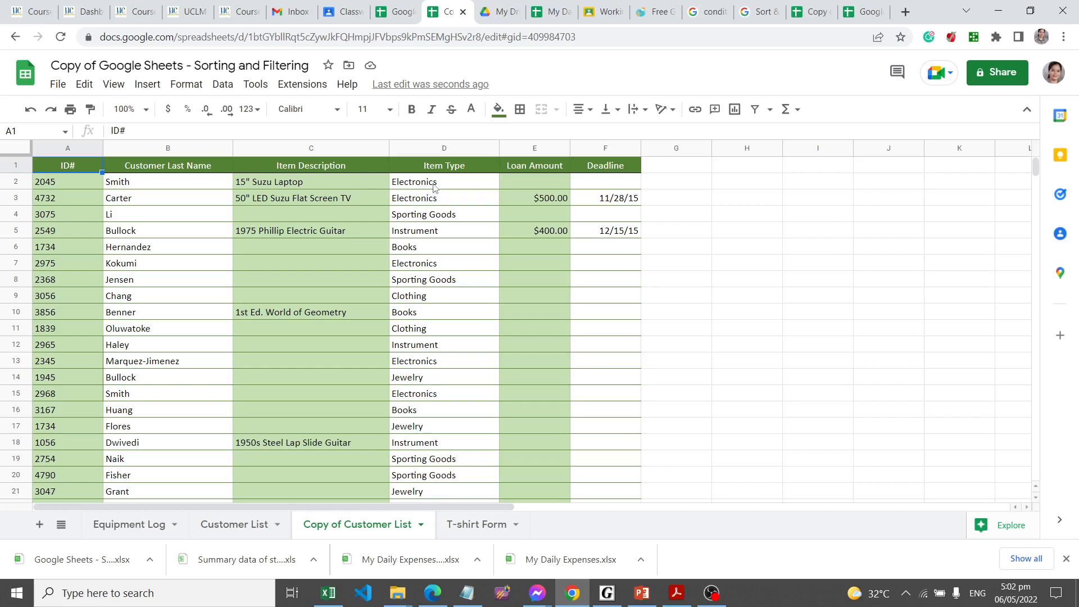
# - Create a filter on the Item Type column of the copied customer list
pyautogui.click(444, 148)
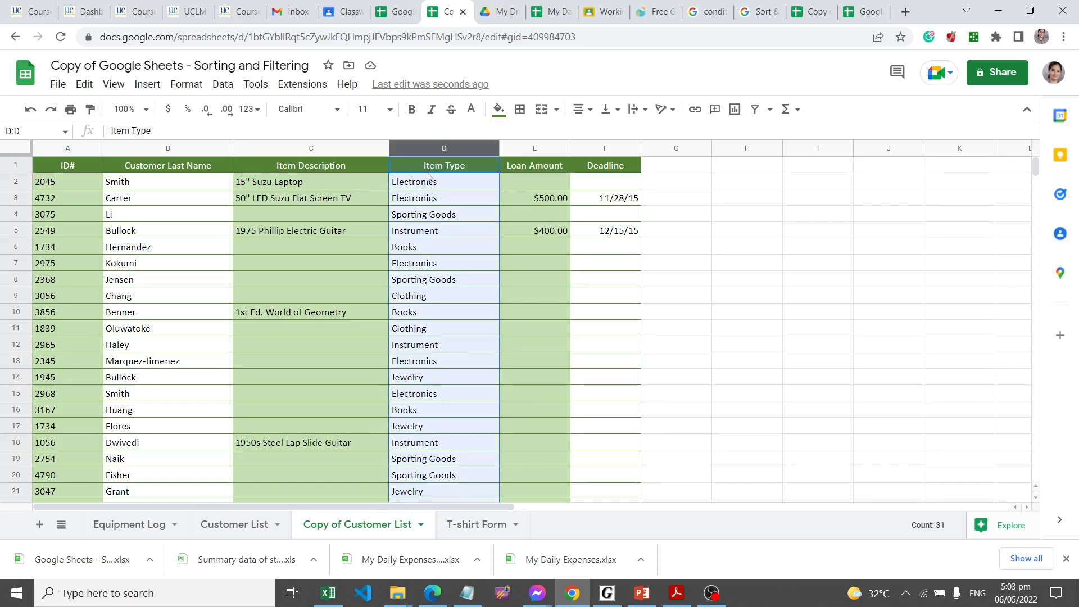
pyautogui.click(228, 88)
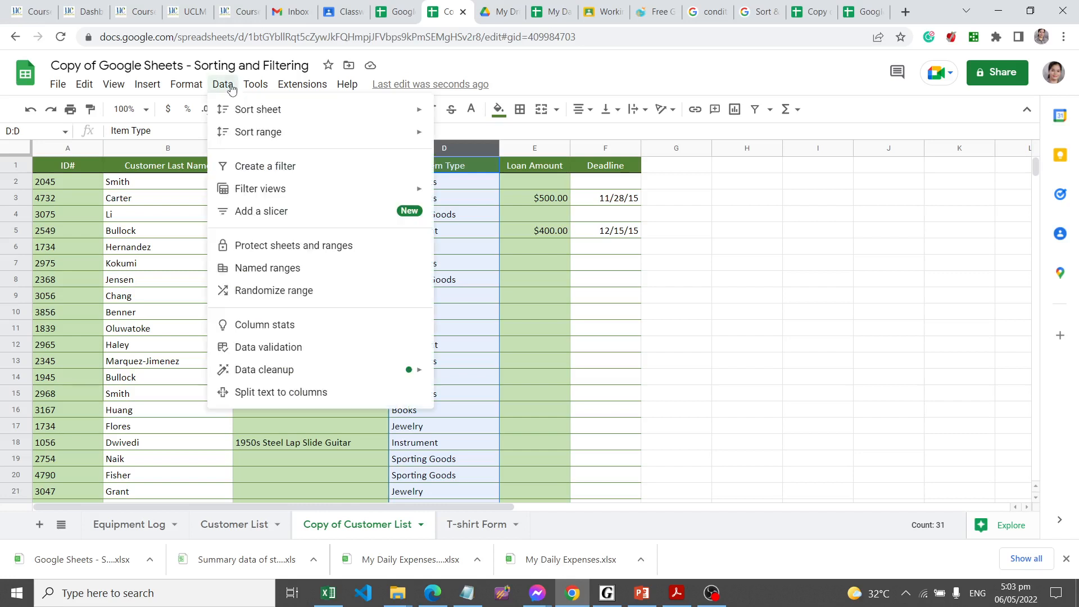
pyautogui.click(265, 169)
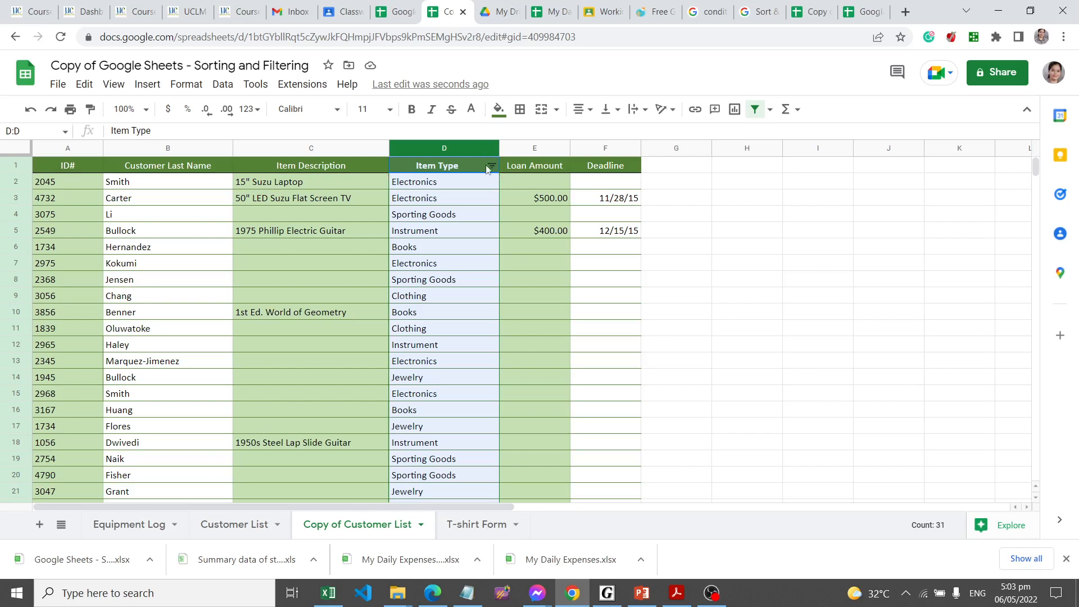
# - Examine the Item Type filter's options for filtering by color and by condition
pyautogui.click(491, 166)
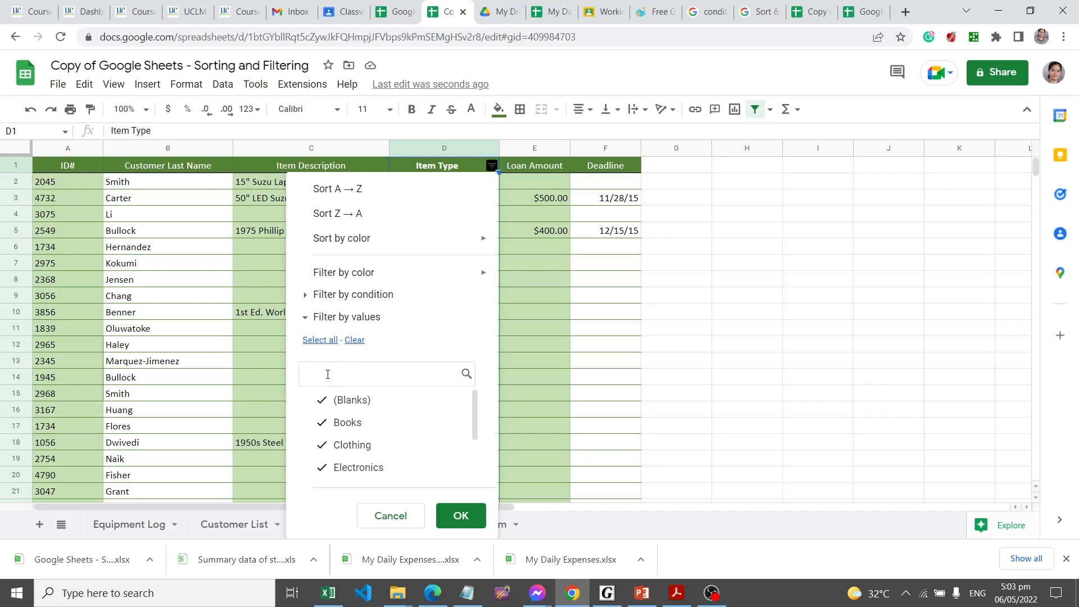
pyautogui.moveTo(374, 272)
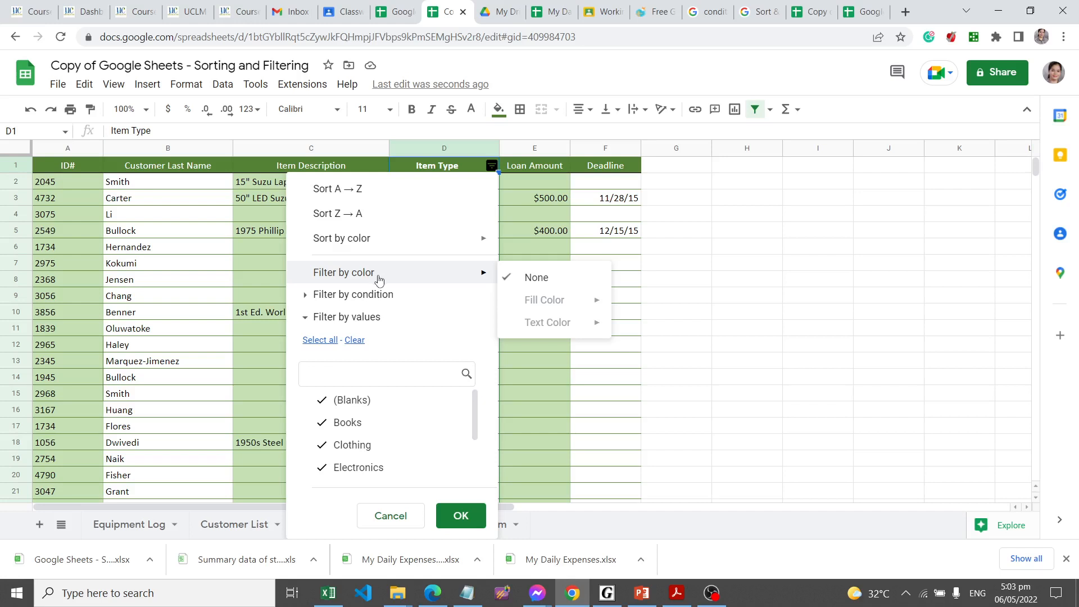
pyautogui.click(307, 294)
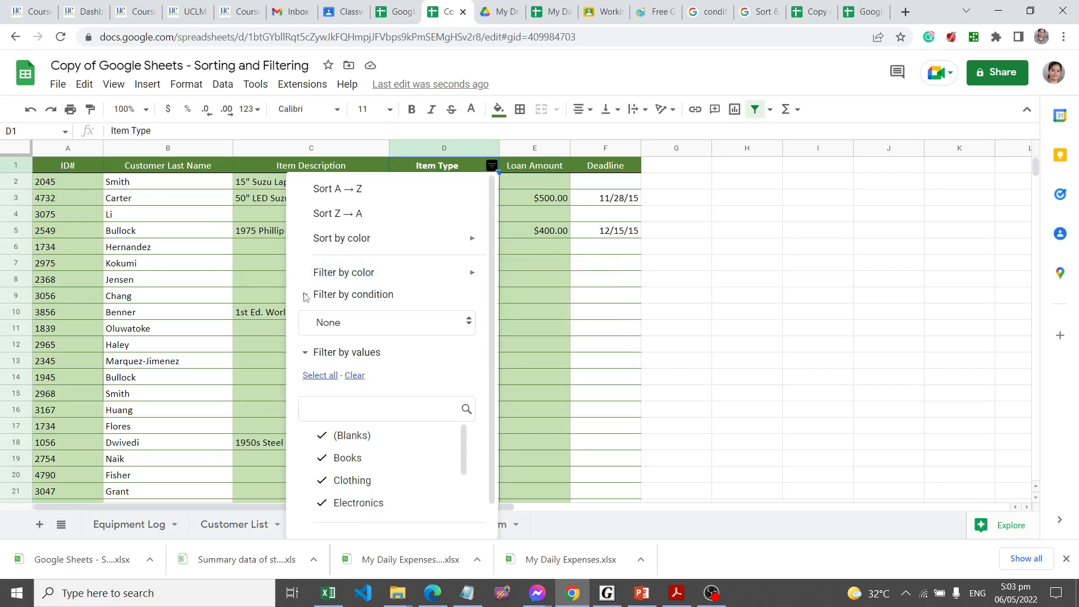
pyautogui.click(378, 325)
pyautogui.click(378, 326)
pyautogui.click(306, 302)
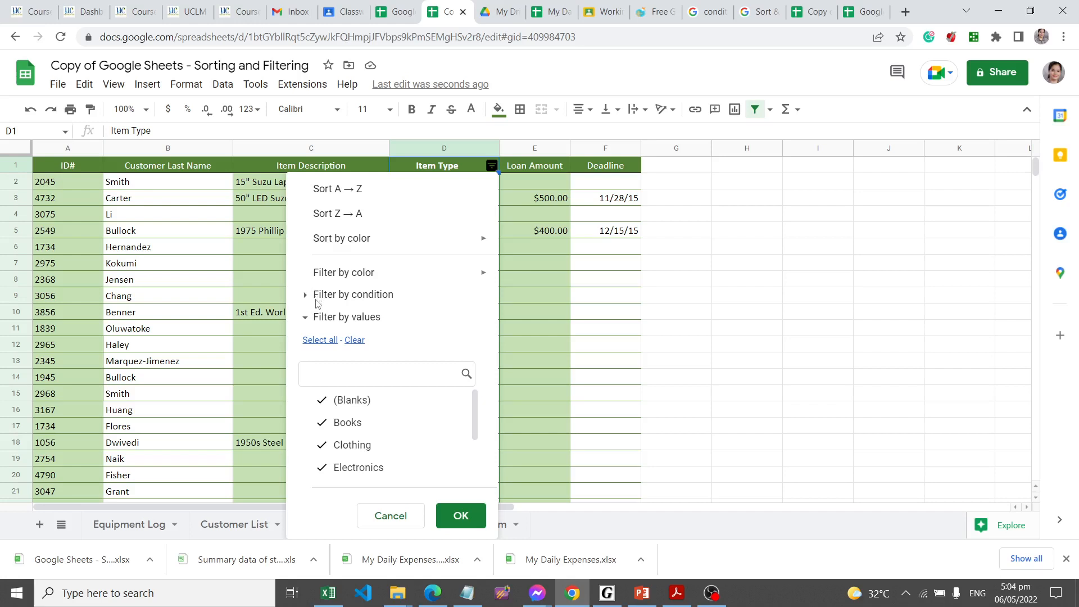
# - Exclude blanks from the Item Type filter, apply it, and look through the filtered rows
pyautogui.click(322, 409)
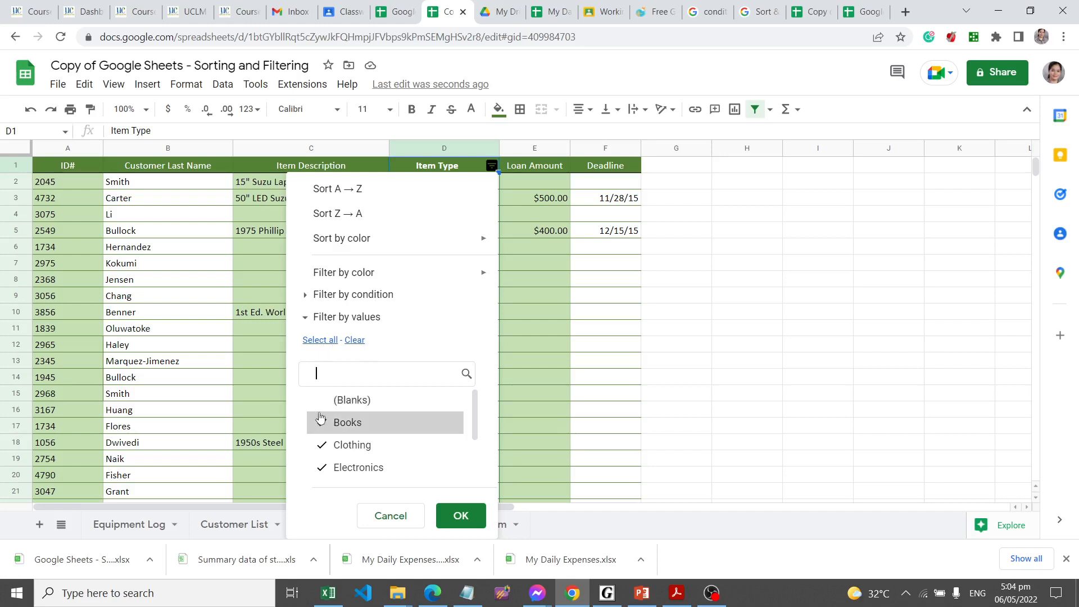
pyautogui.click(461, 516)
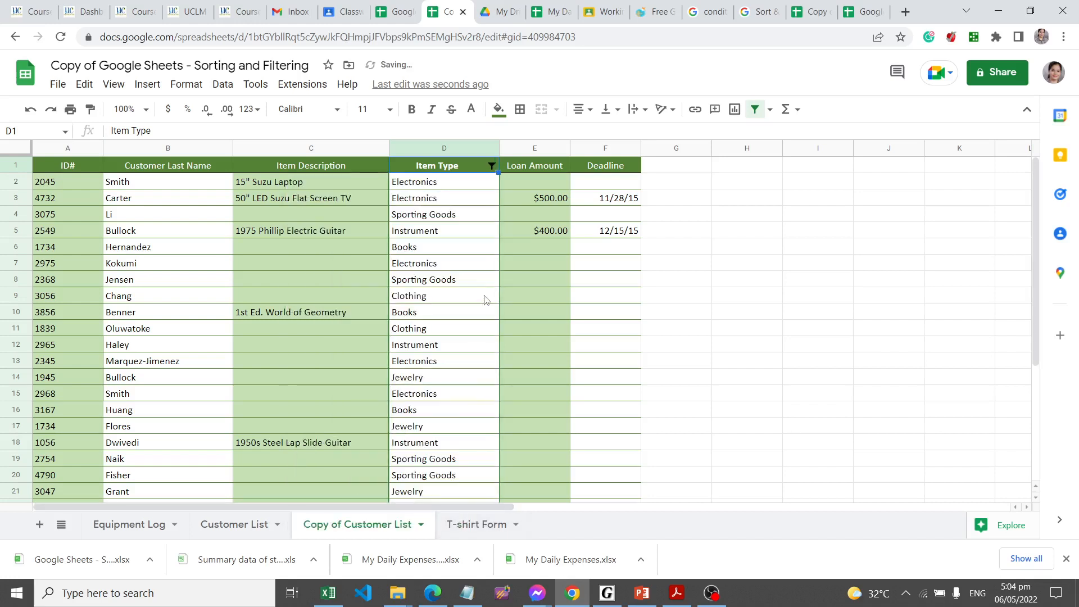
pyautogui.scroll(-3, 462, 229)
pyautogui.scroll(3, 461, 229)
# - Remove the Item Type filter and create one on the Item Description column instead
pyautogui.click(312, 149)
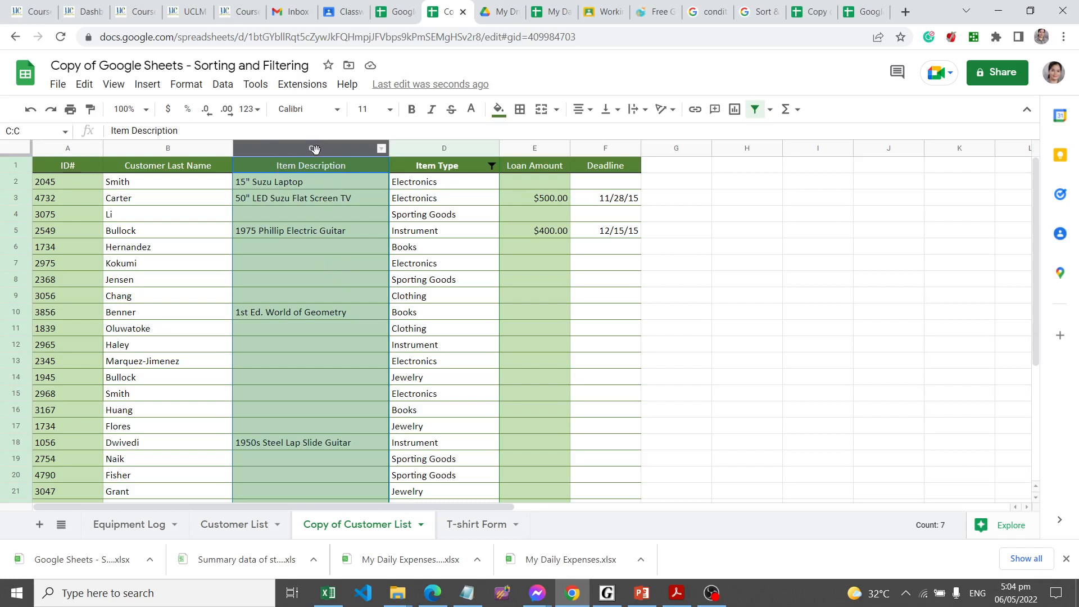
pyautogui.click(222, 84)
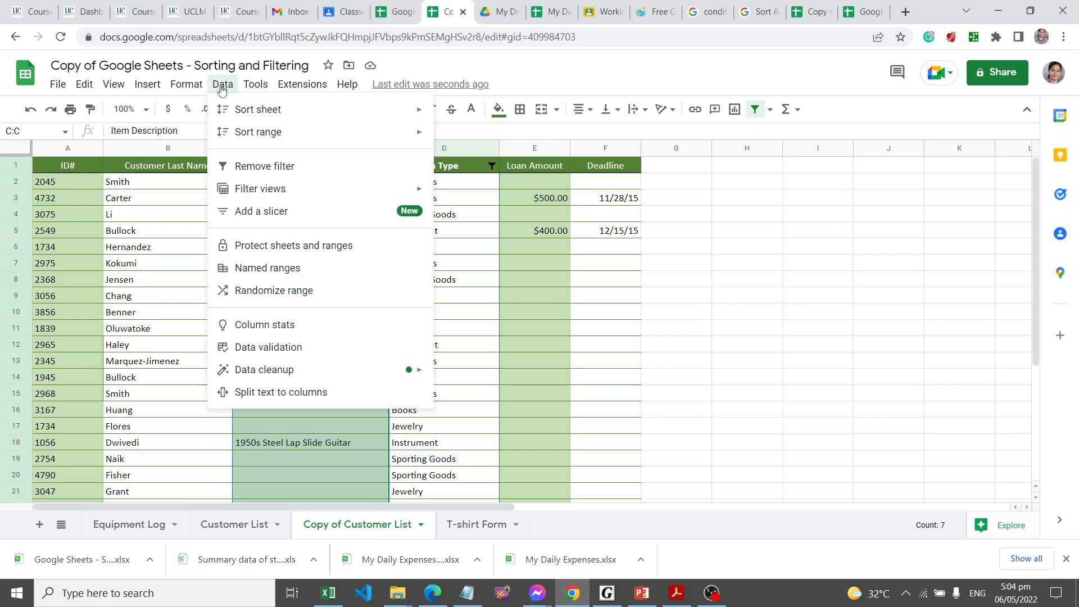
pyautogui.click(275, 166)
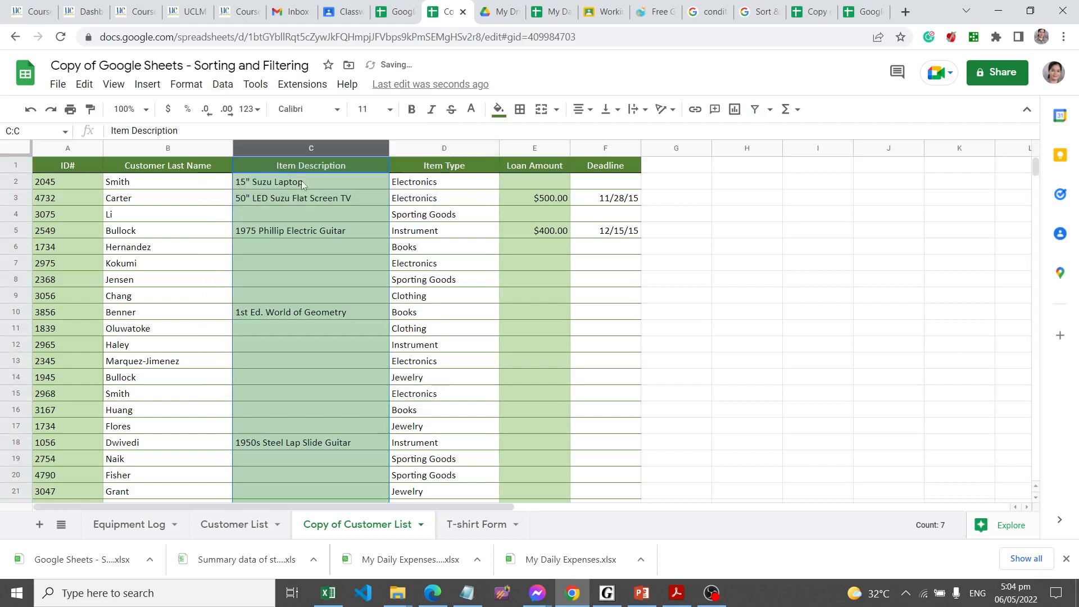
pyautogui.click(223, 84)
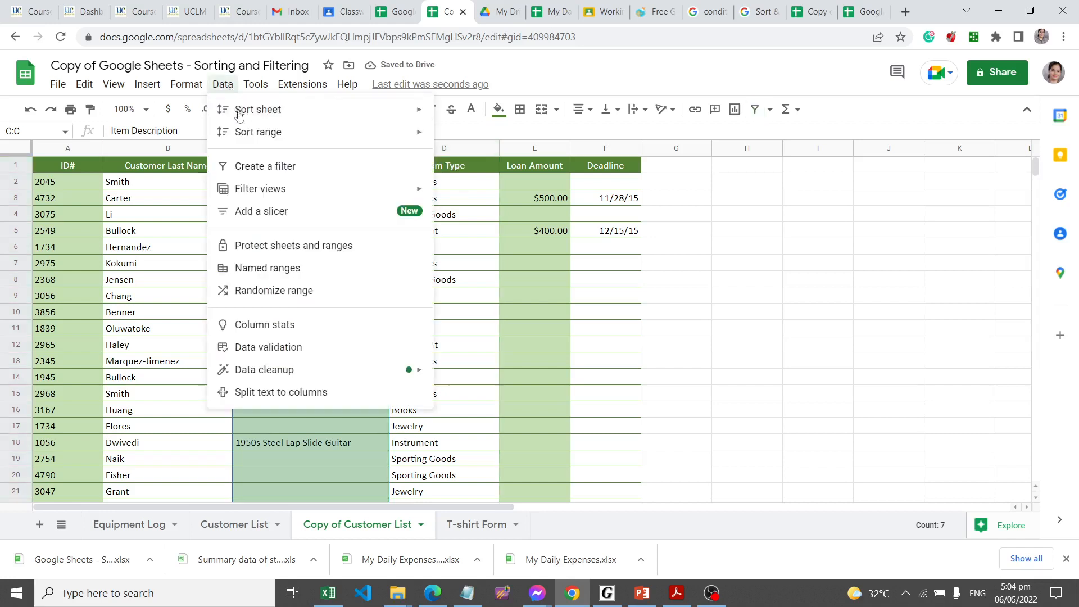
pyautogui.click(271, 166)
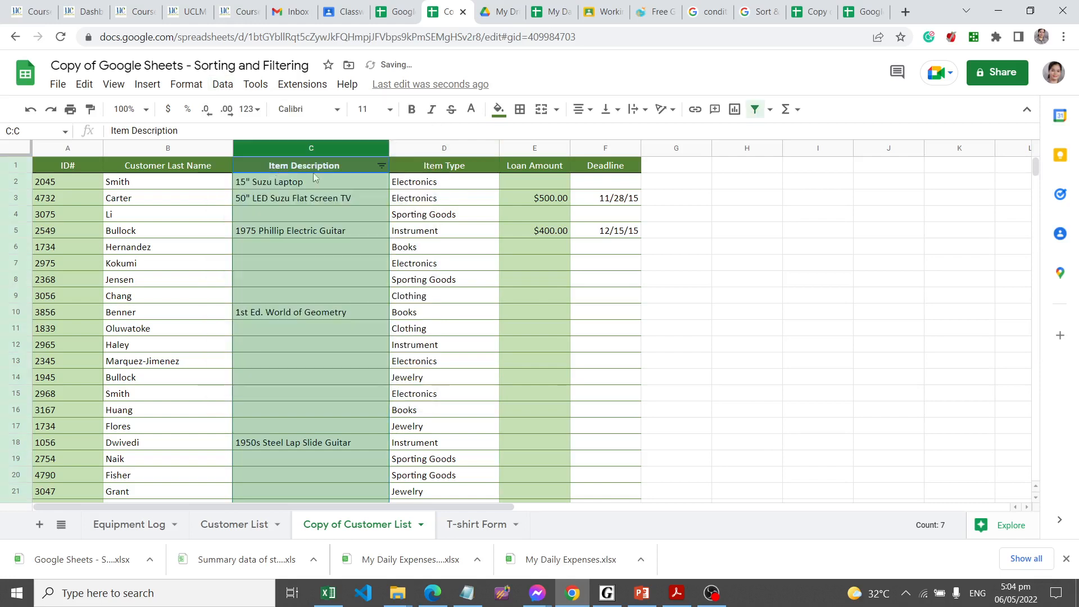
# - Exclude blanks in the Item Description value filter and look through the other listed items
pyautogui.click(382, 166)
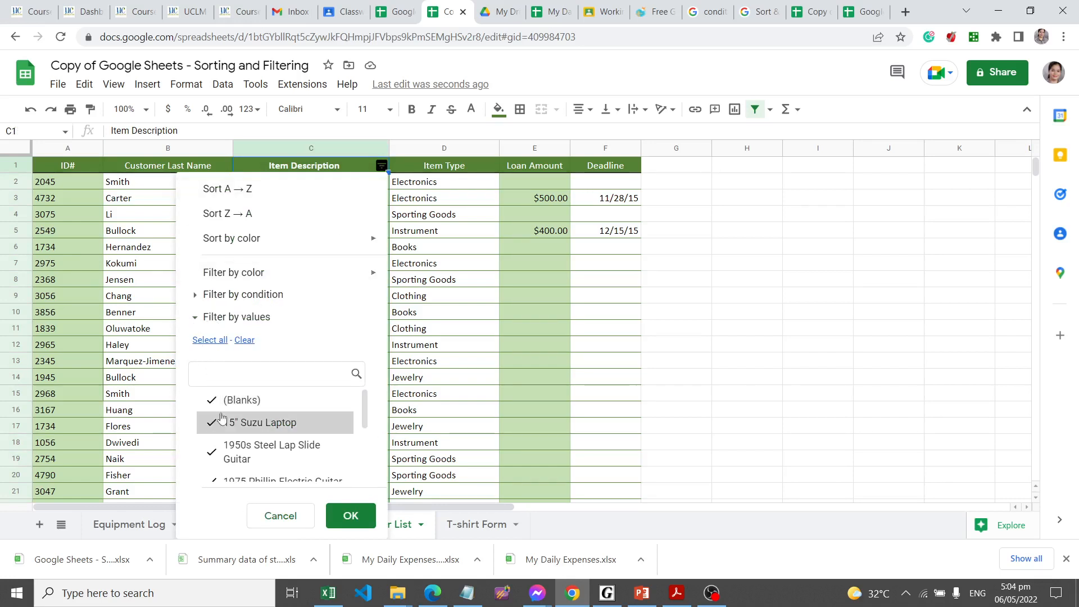
pyautogui.scroll(-3, 219, 415)
pyautogui.scroll(2, 224, 416)
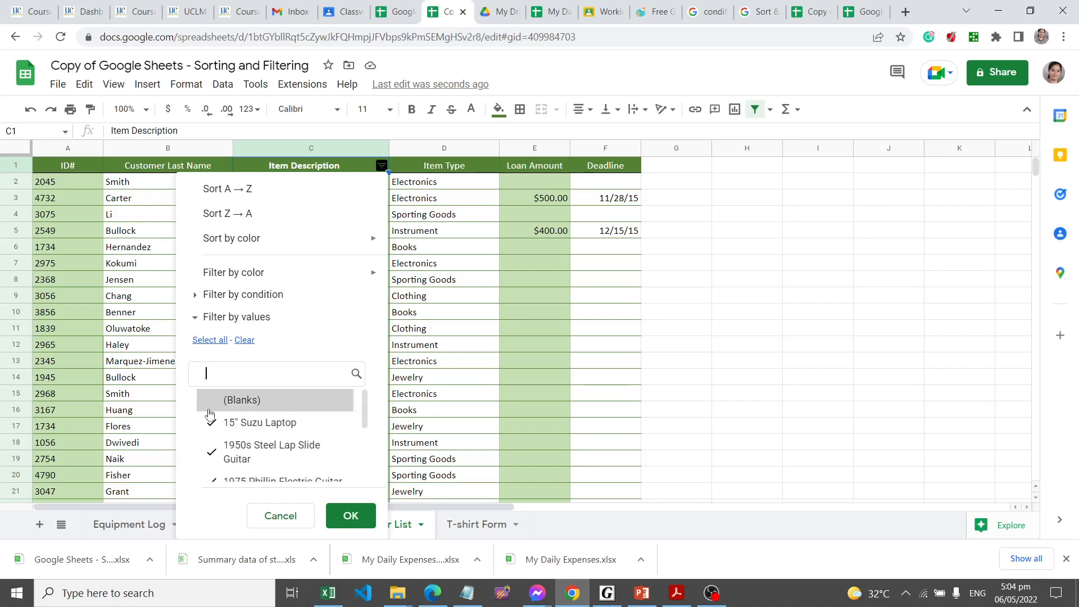
pyautogui.scroll(-2, 274, 443)
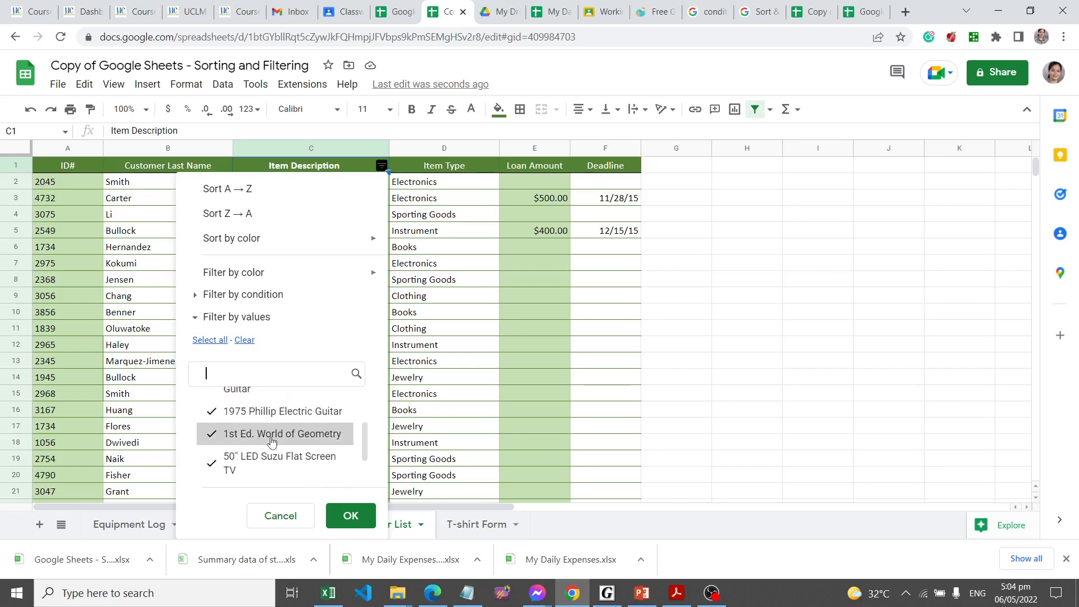
pyautogui.scroll(2, 266, 442)
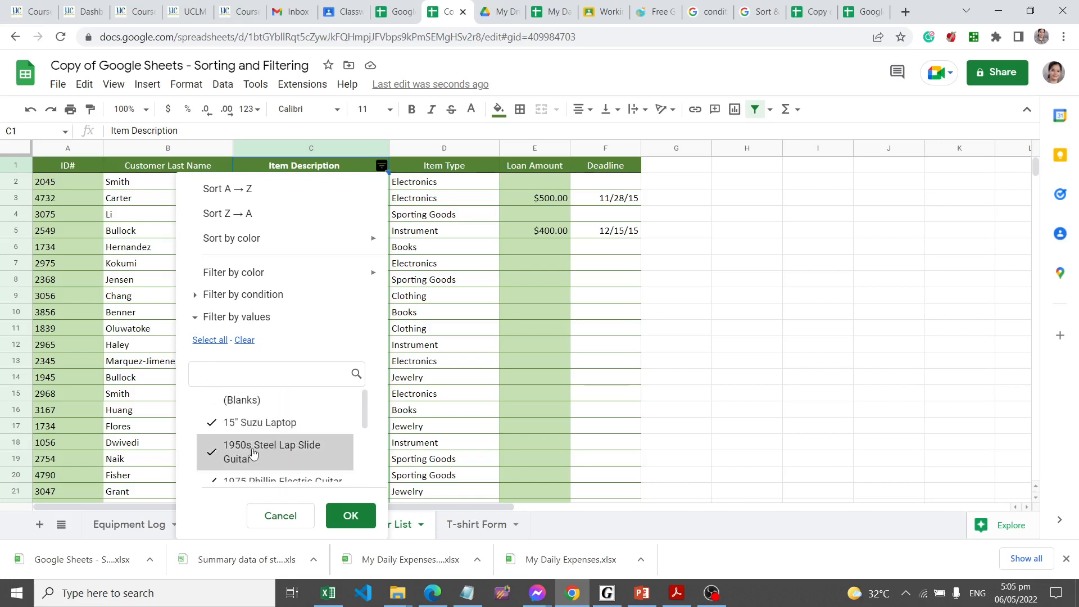
pyautogui.scroll(-3, 247, 453)
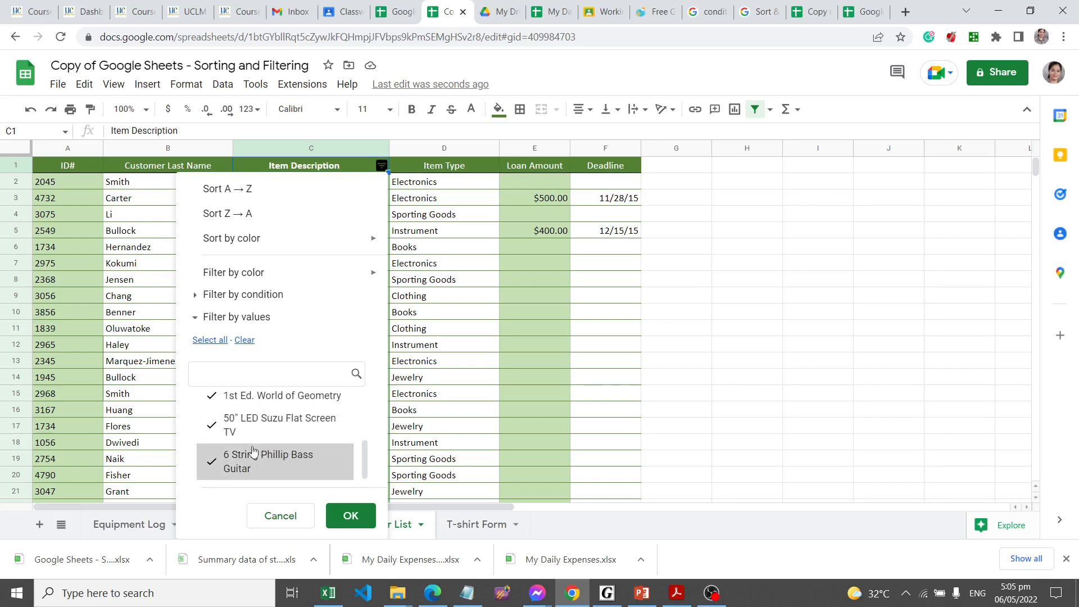
# - Deselect every remaining Item Description value except 6 String Phillip Bass Guitar and apply the filter
pyautogui.click(213, 429)
pyautogui.click(211, 397)
pyautogui.scroll(2, 225, 450)
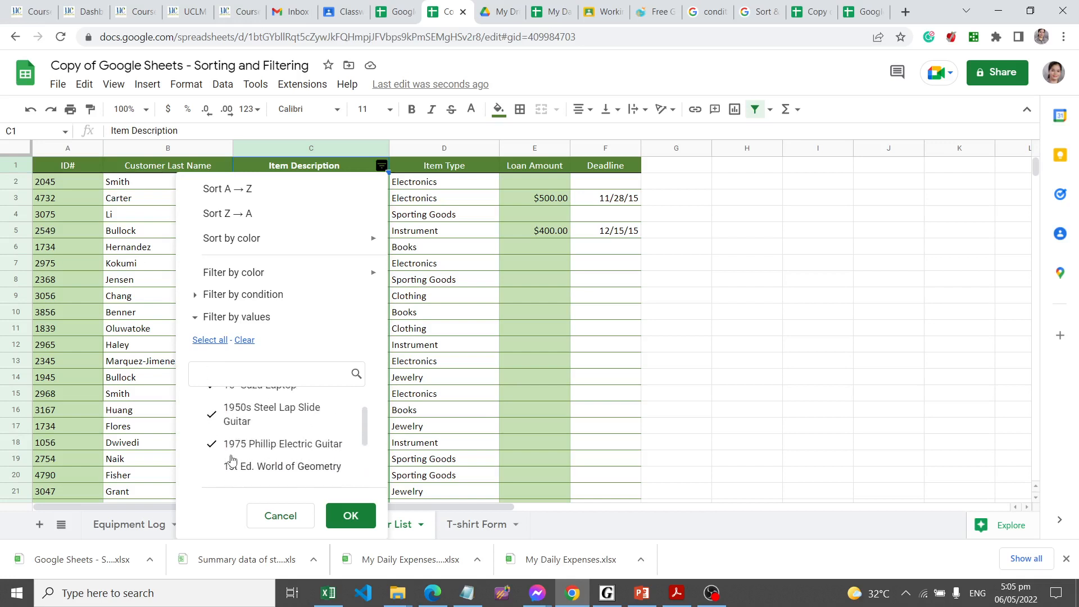
pyautogui.scroll(1, 231, 460)
pyautogui.click(214, 453)
pyautogui.click(237, 431)
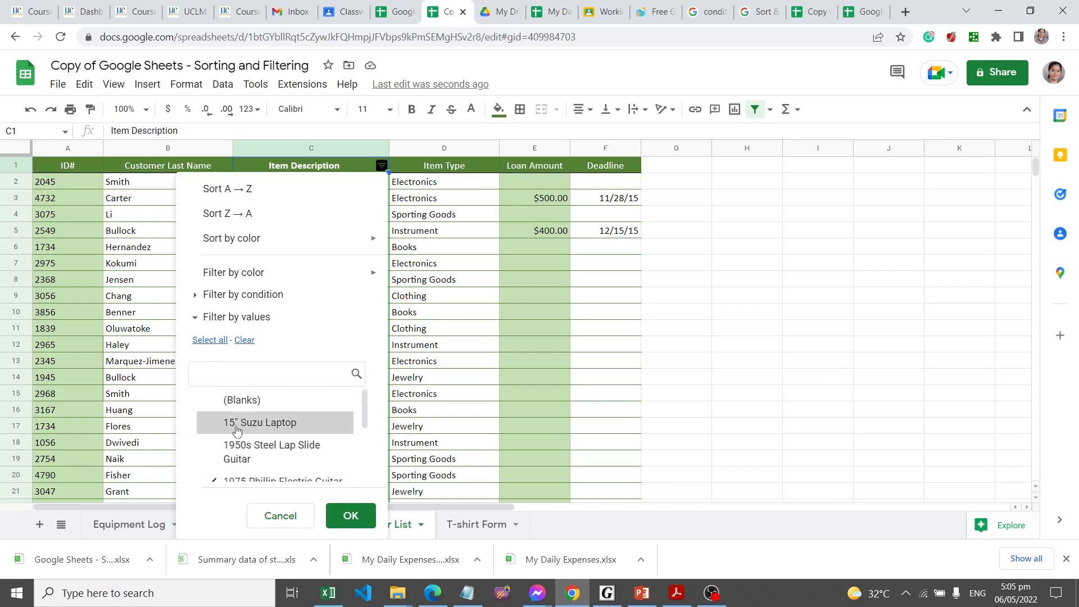
pyautogui.scroll(-3, 222, 417)
pyautogui.scroll(2, 206, 404)
pyautogui.click(210, 445)
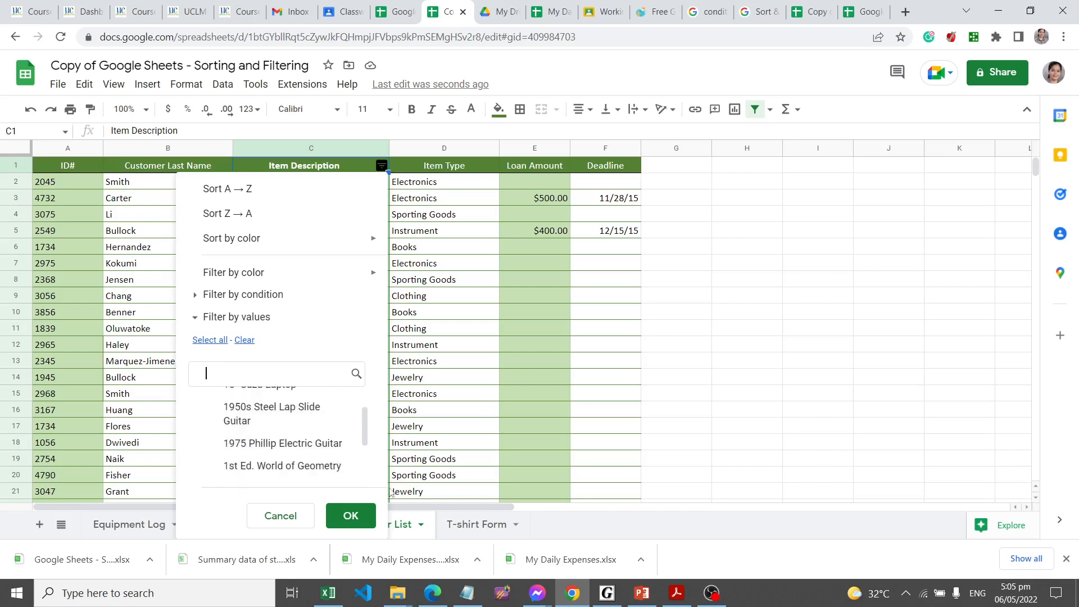
pyautogui.scroll(-3, 309, 444)
pyautogui.click(349, 515)
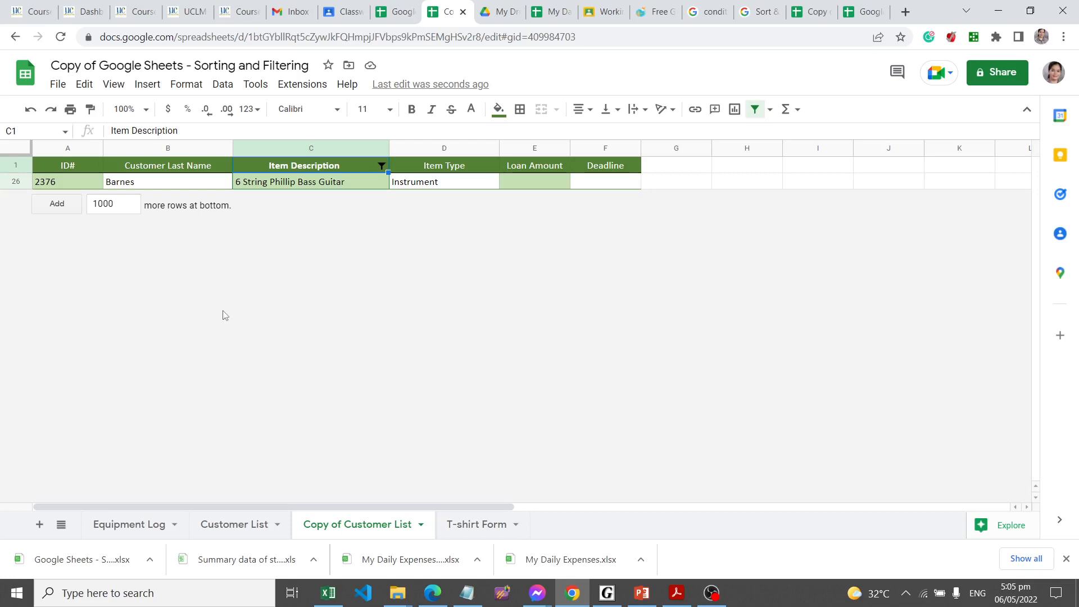
# - Remove the Item Description filter from the copied customer list
pyautogui.click(224, 88)
pyautogui.click(267, 168)
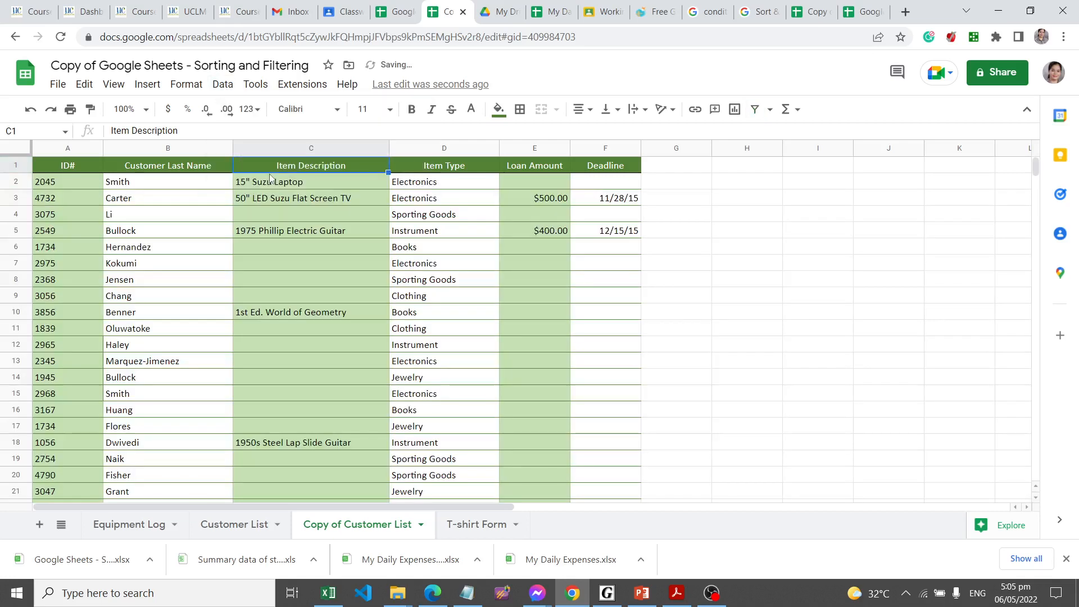
pyautogui.click(486, 296)
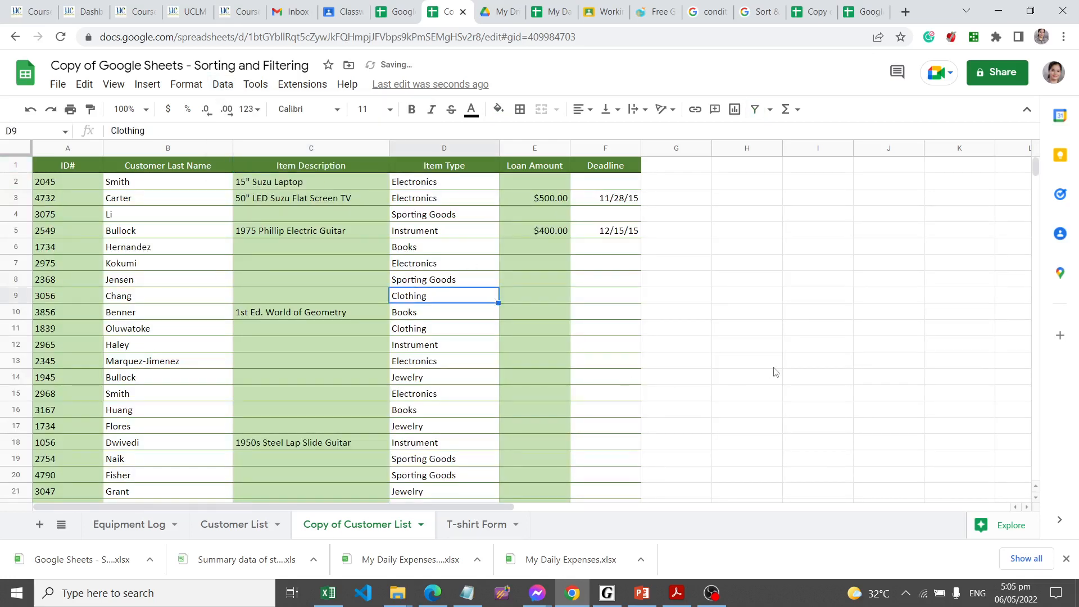